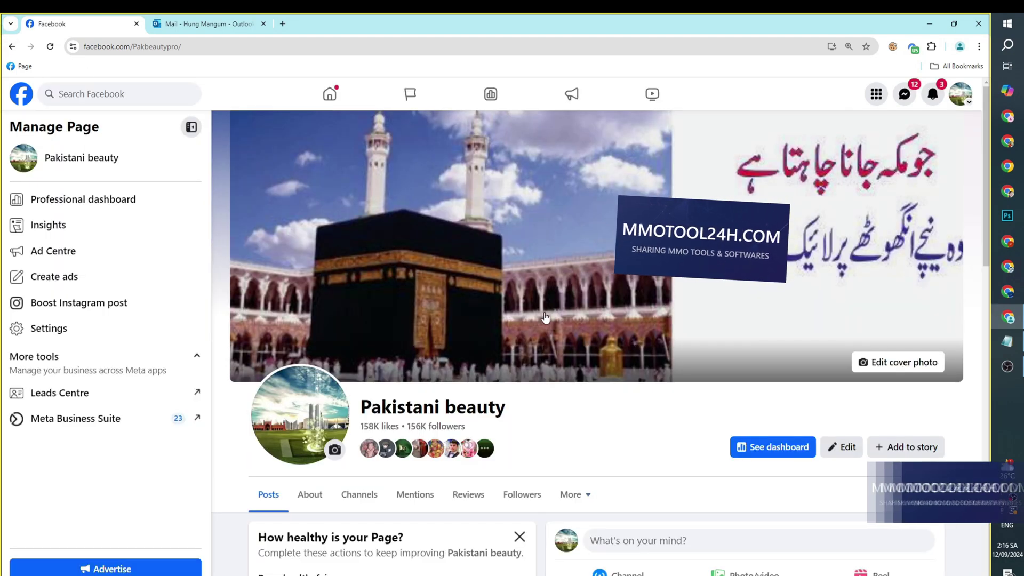
- Open the Pakistani beauty Page's Page setup settings and its name editor
{"action": "scroll", "coordinate": [545, 318], "scroll_direction": "down", "scroll_amount": 3}
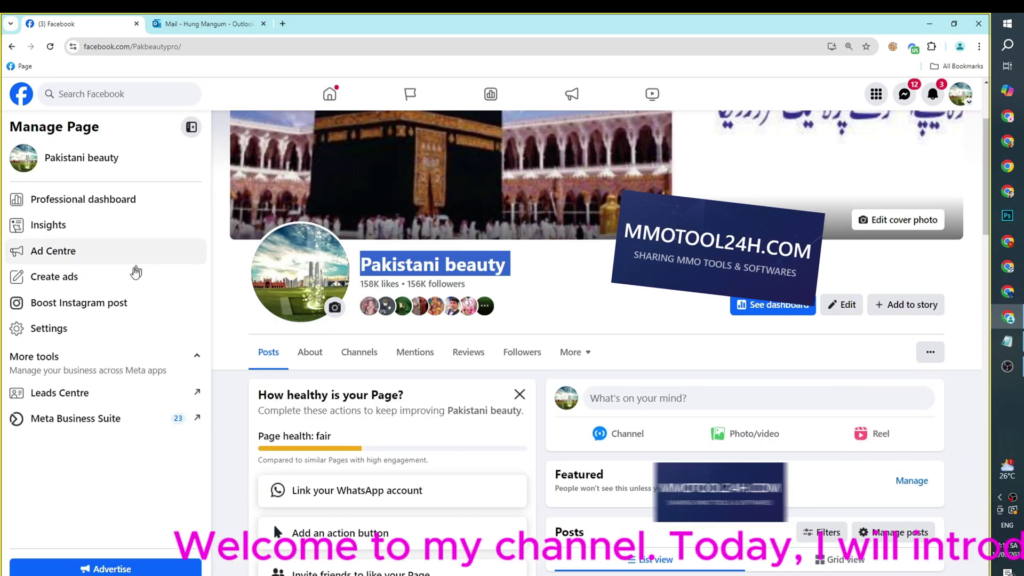
{"action": "left_click", "coordinate": [94, 332]}
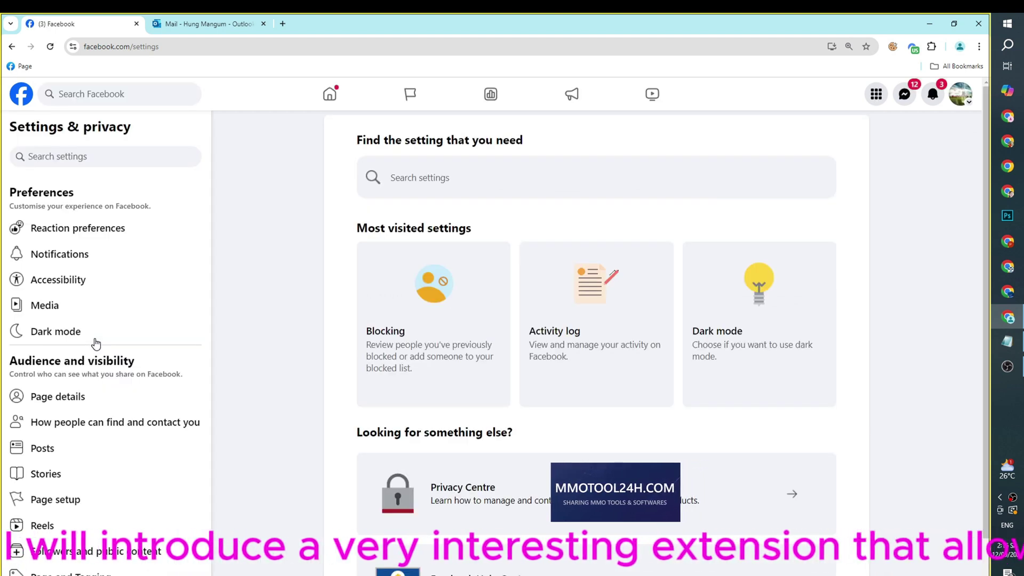
{"action": "scroll", "coordinate": [94, 347], "scroll_direction": "down", "scroll_amount": 3}
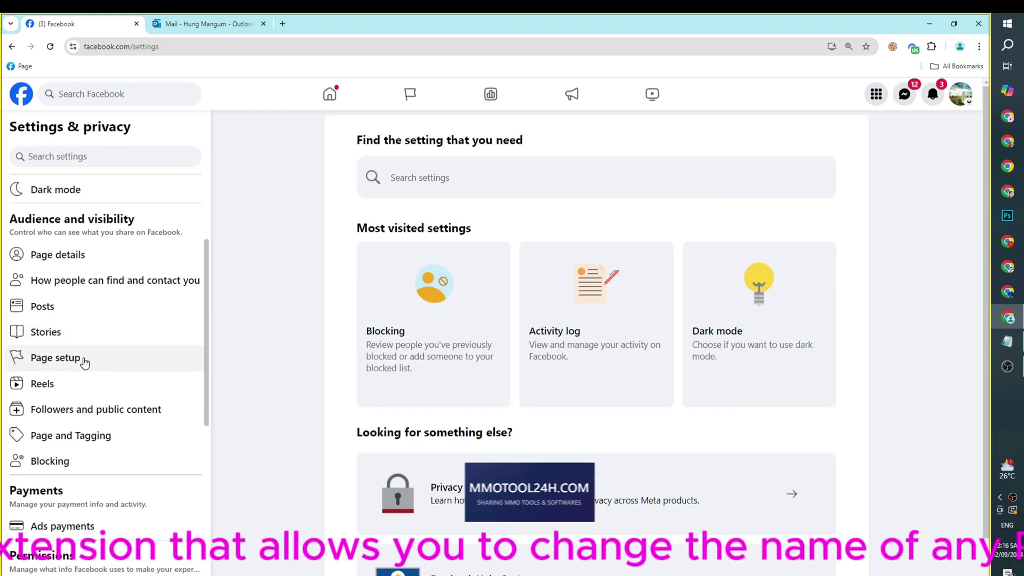
{"action": "left_click", "coordinate": [84, 359]}
{"action": "left_click", "coordinate": [769, 199]}
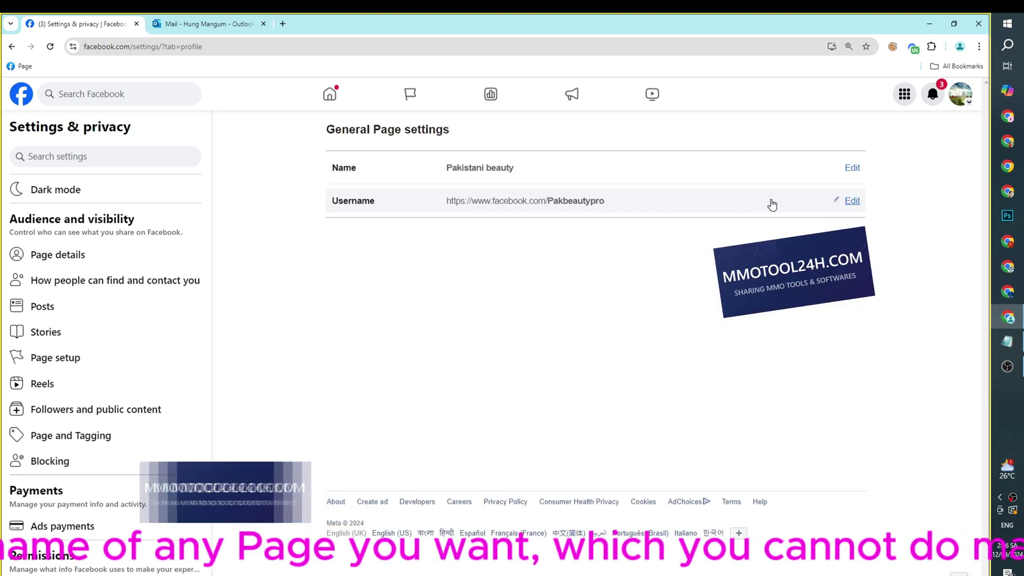
{"action": "left_click", "coordinate": [665, 171]}
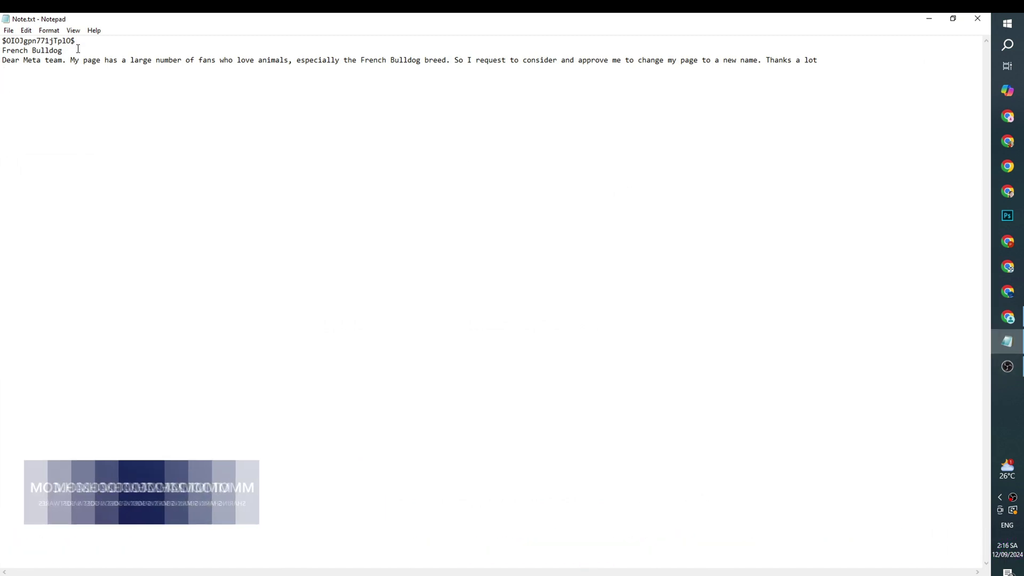
- Copy 'French Bulldog' from the notes and minimize Notepad
{"action": "left_click_drag", "start_coordinate": [62, 50], "coordinate": [2, 50]}
{"action": "right_click", "coordinate": [29, 49]}
{"action": "left_click", "coordinate": [56, 83]}
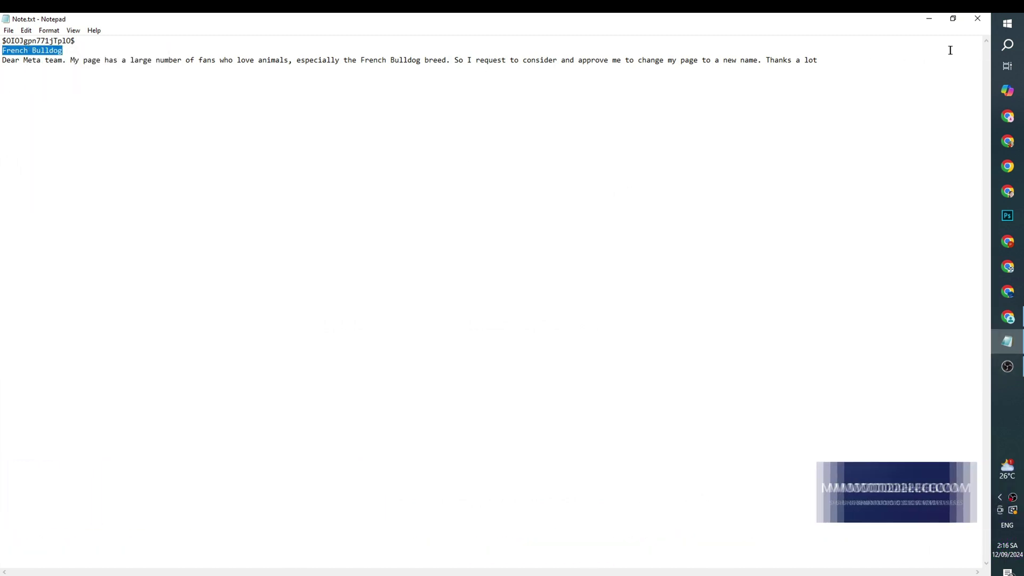
{"action": "left_click", "coordinate": [953, 18]}
- Replace the Page name with 'French Bulldog' and submit it for review
{"action": "left_click", "coordinate": [852, 142]}
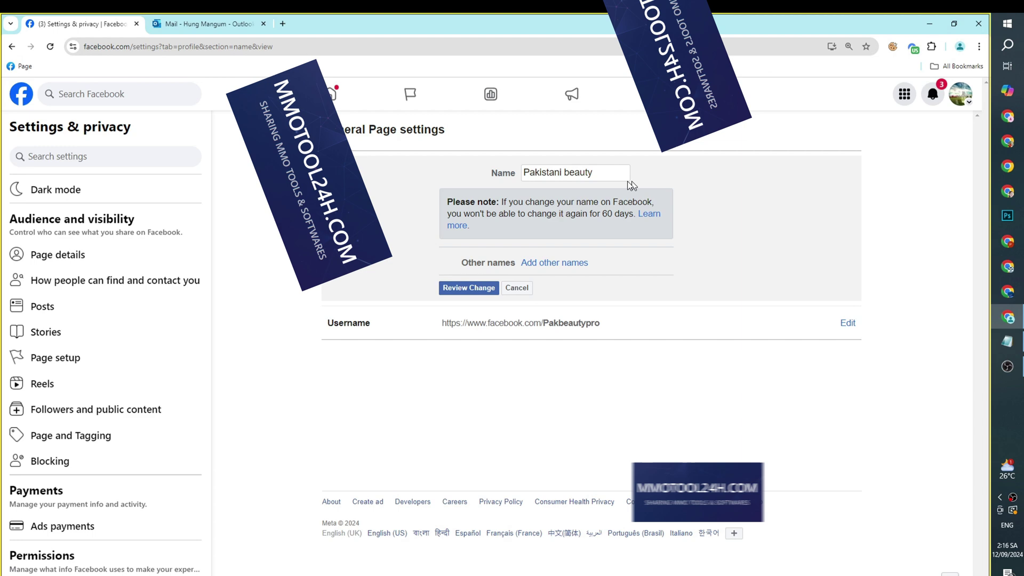
{"action": "double_click", "coordinate": [597, 173]}
{"action": "triple_click", "coordinate": [597, 173]}
{"action": "right_click", "coordinate": [597, 173]}
{"action": "left_click", "coordinate": [622, 237]}
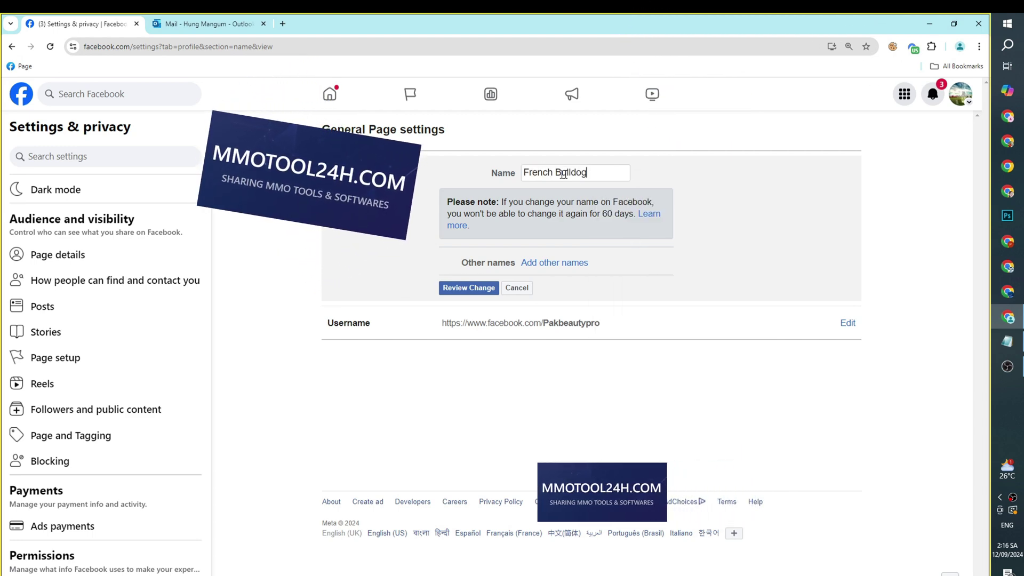
{"action": "left_click", "coordinate": [469, 288]}
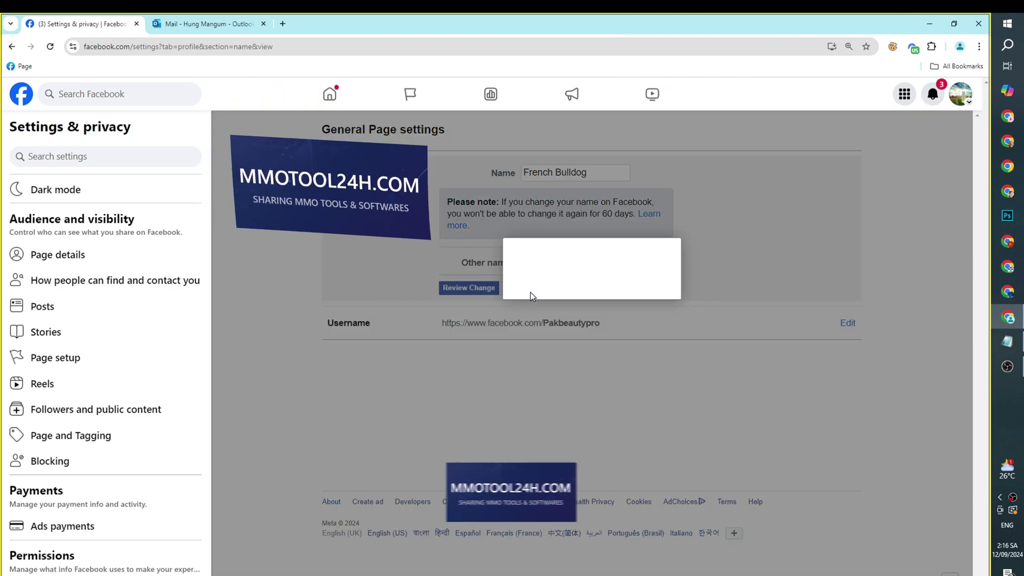
- Fill in the saved account password and request the change, which fails with a Page-limits error
{"action": "left_click", "coordinate": [609, 391]}
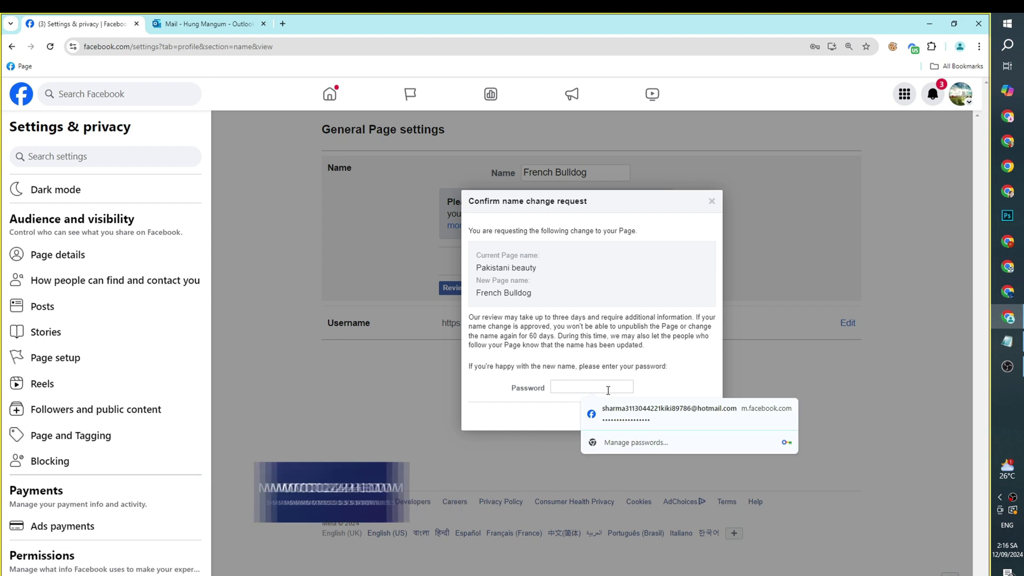
{"action": "left_click_drag", "start_coordinate": [475, 292], "coordinate": [548, 292]}
{"action": "left_click", "coordinate": [616, 389]}
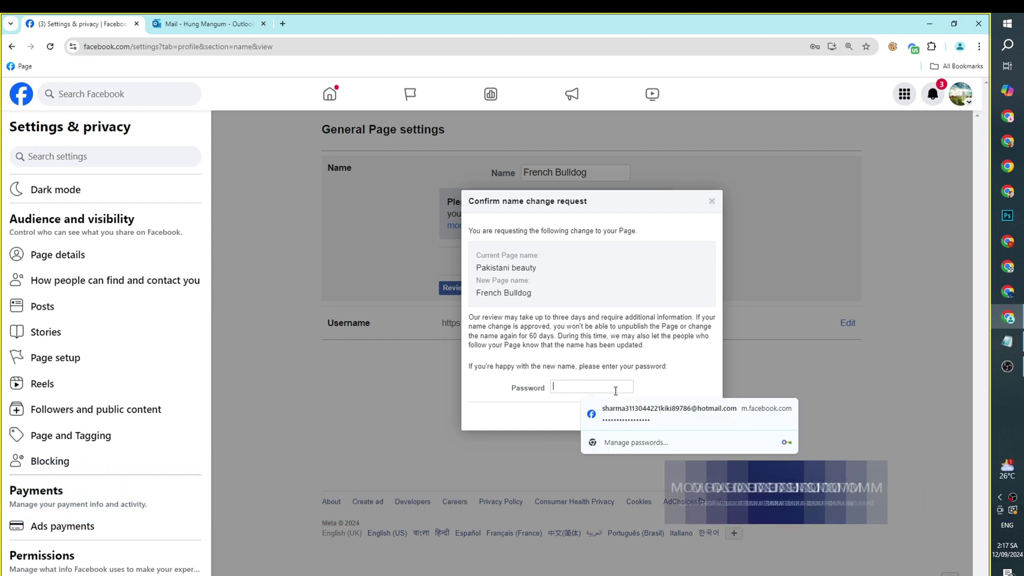
{"action": "left_click", "coordinate": [638, 415]}
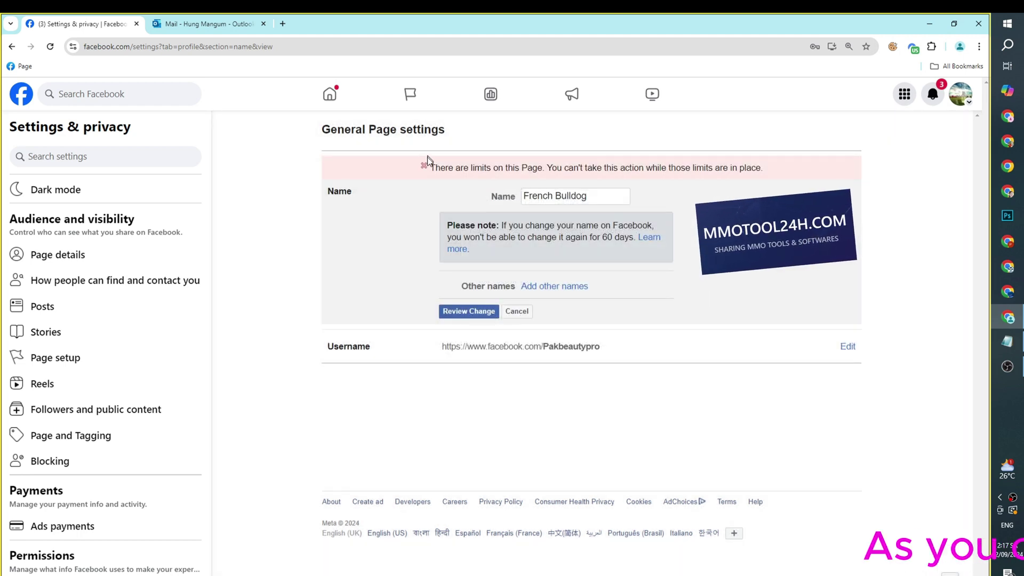
{"action": "left_click_drag", "start_coordinate": [491, 167], "coordinate": [761, 167]}
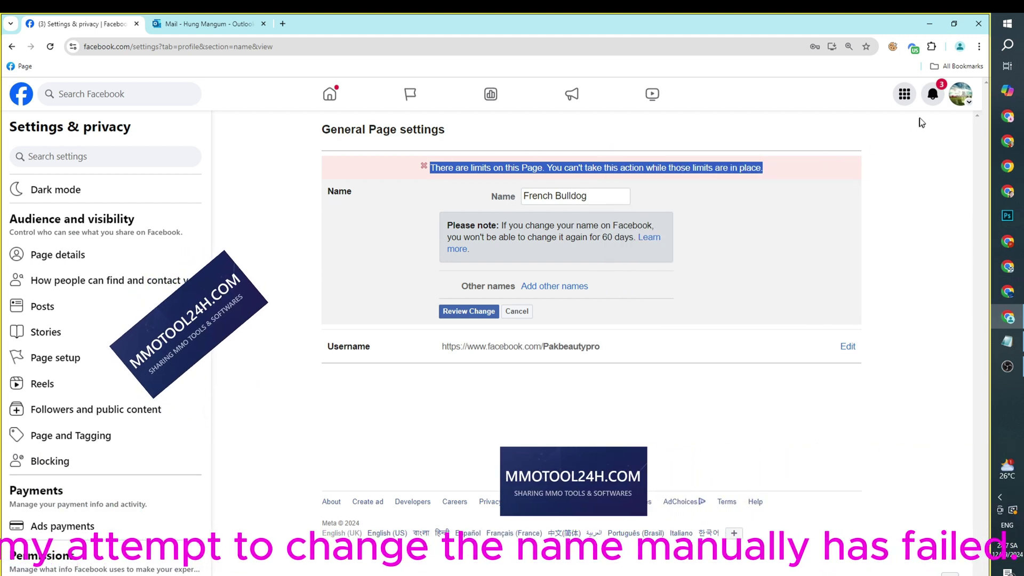
- Return to the Pakistani beauty Page through the account menu
{"action": "left_click", "coordinate": [955, 104]}
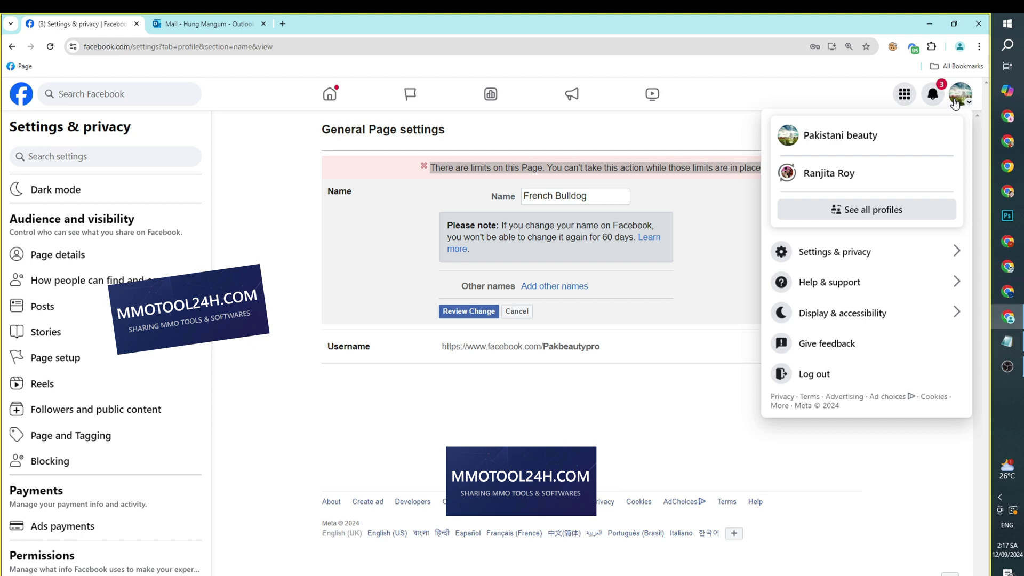
{"action": "left_click", "coordinate": [819, 140]}
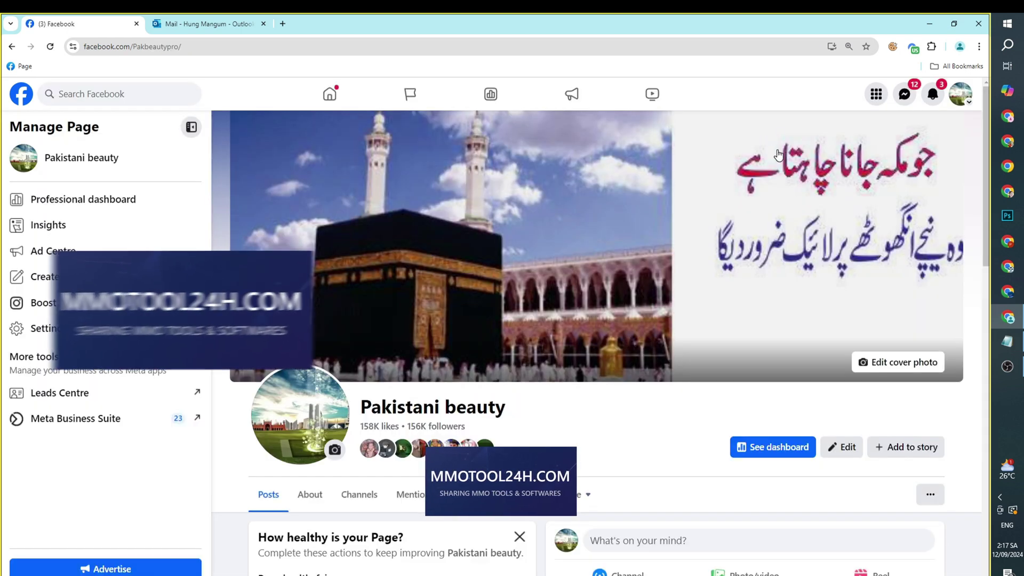
{"action": "scroll", "coordinate": [741, 178], "scroll_direction": "down", "scroll_amount": 3}
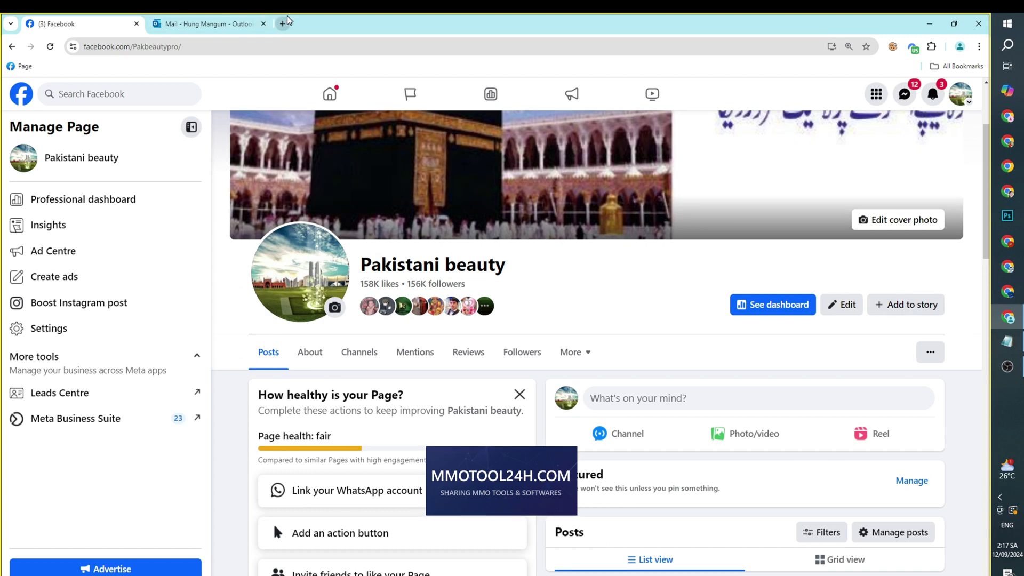
- Load mmotool24h.com in a new tab
{"action": "left_click", "coordinate": [282, 24]}
{"action": "type", "text": "mmotool24h.com"}
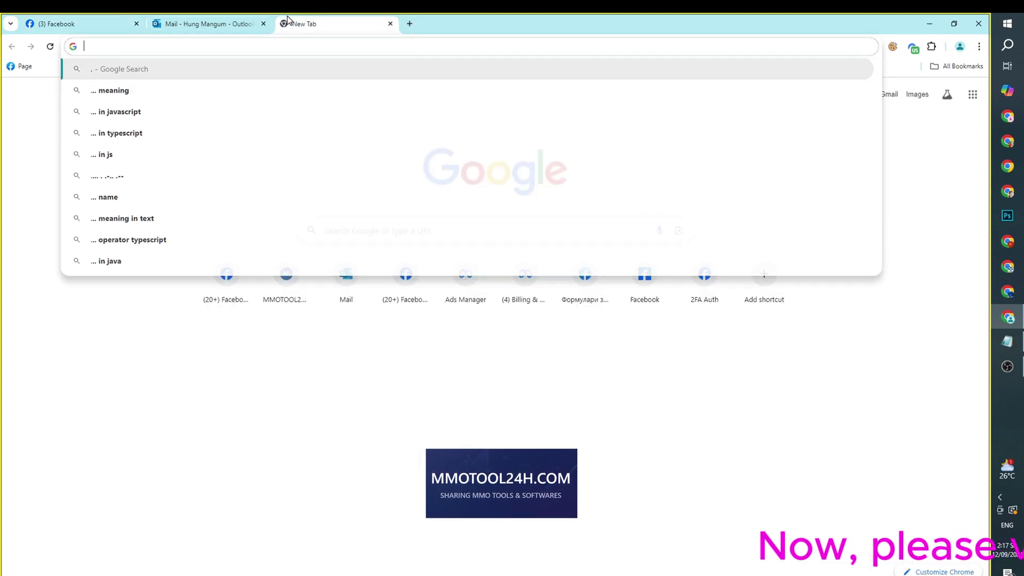
{"action": "key", "text": "Return"}
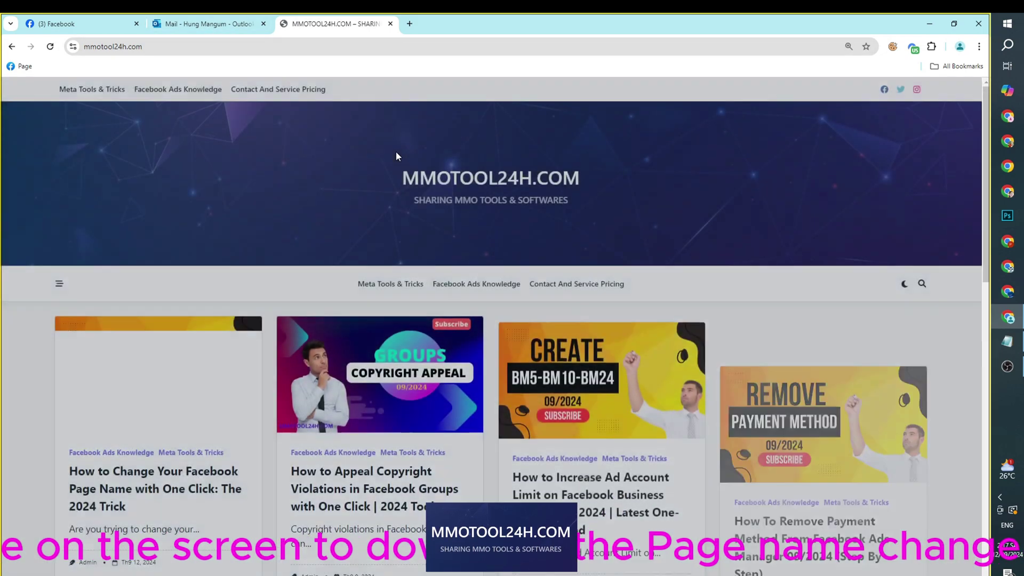
{"action": "left_click_drag", "start_coordinate": [396, 152], "coordinate": [526, 178]}
{"action": "left_click", "coordinate": [628, 176]}
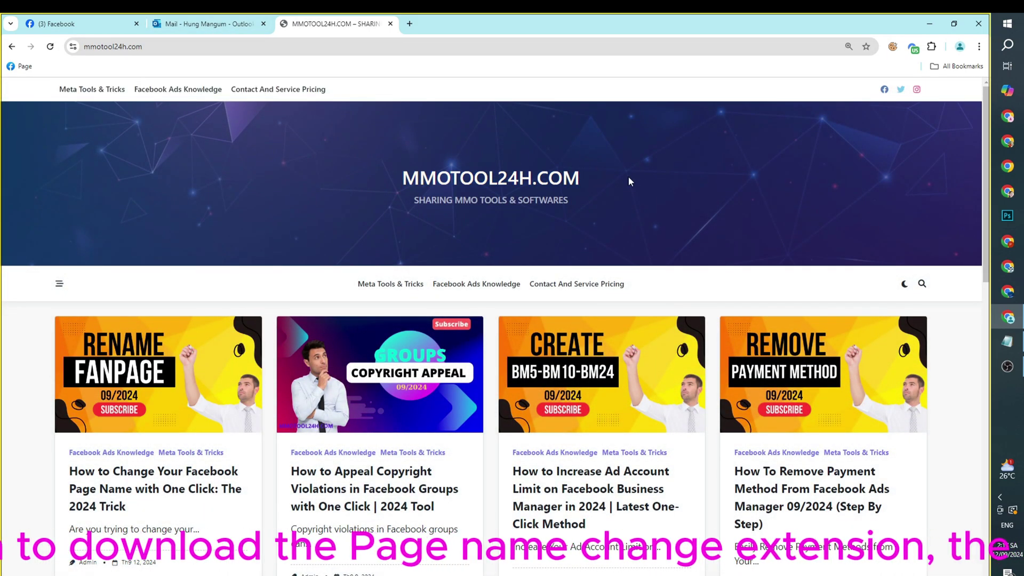
- Open the Facebook Page name change article and scroll down to its download section
{"action": "scroll", "coordinate": [384, 160], "scroll_direction": "down", "scroll_amount": 2}
{"action": "scroll", "coordinate": [377, 131], "scroll_direction": "down", "scroll_amount": 1}
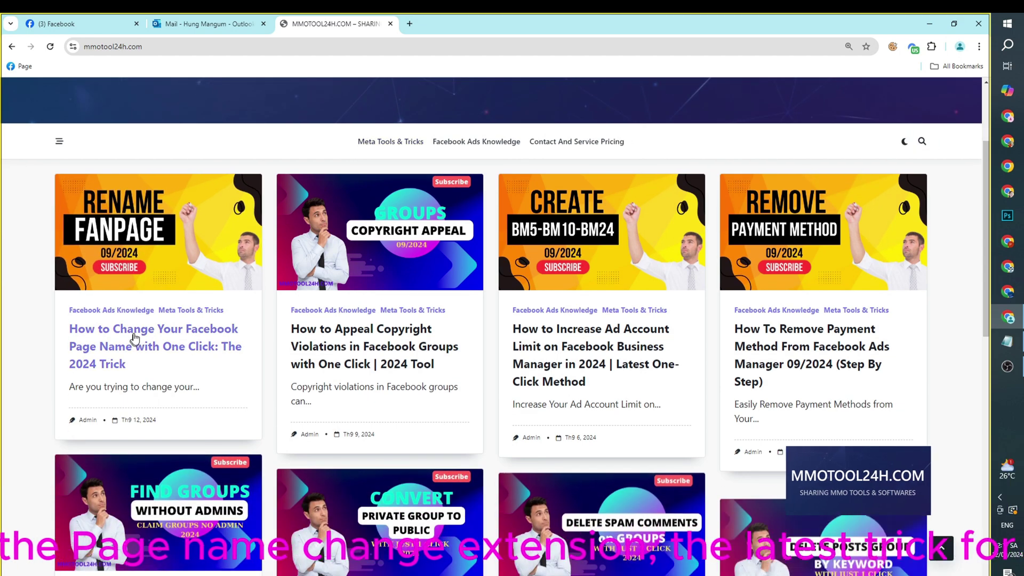
{"action": "left_click", "coordinate": [144, 336]}
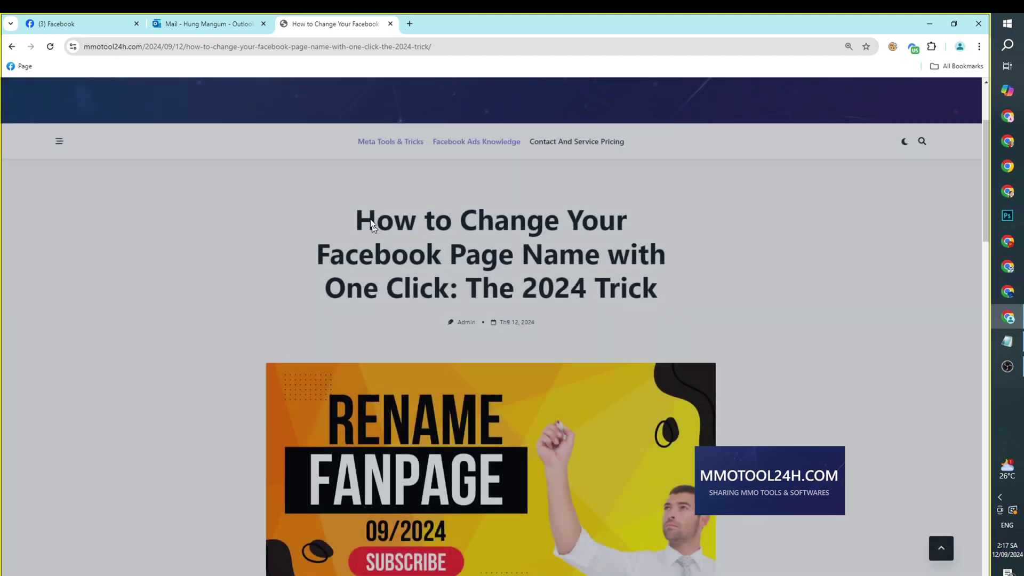
{"action": "left_click_drag", "start_coordinate": [341, 140], "coordinate": [356, 279]}
{"action": "left_click", "coordinate": [610, 241]}
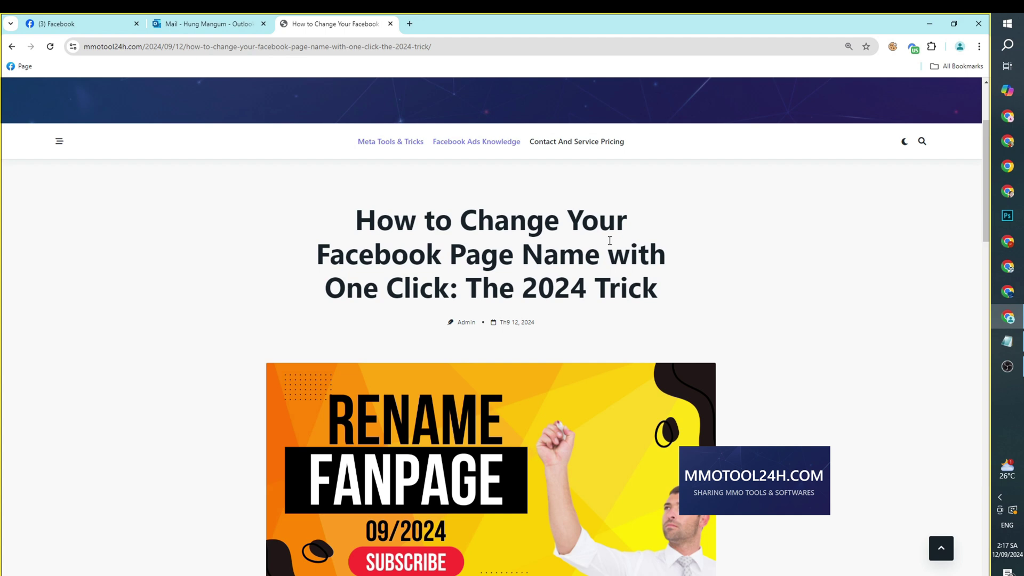
{"action": "left_click_drag", "start_coordinate": [346, 219], "coordinate": [676, 283]}
{"action": "scroll", "coordinate": [626, 291], "scroll_direction": "down", "scroll_amount": 8}
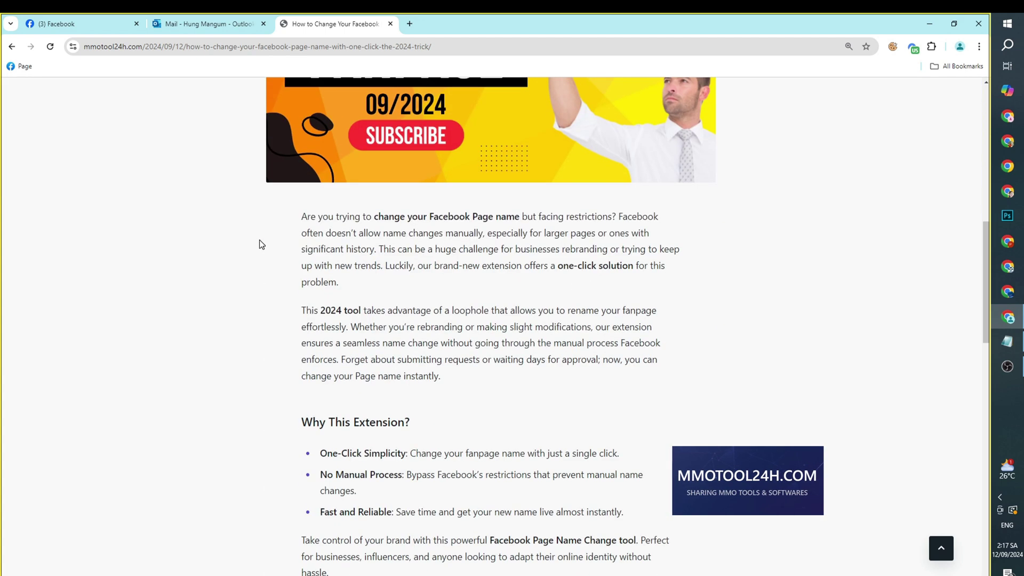
{"action": "left_click_drag", "start_coordinate": [296, 219], "coordinate": [705, 424]}
{"action": "scroll", "coordinate": [582, 349], "scroll_direction": "down", "scroll_amount": 5}
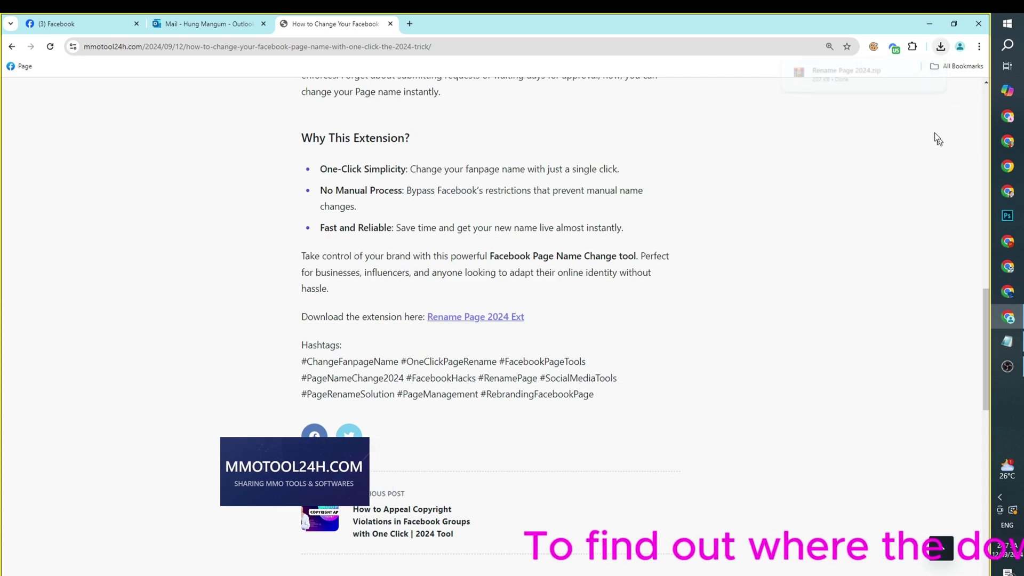
- Show Rename Page 2024.zip in its Fb Tool Marketing folder and move that window right
{"action": "left_click", "coordinate": [941, 46]}
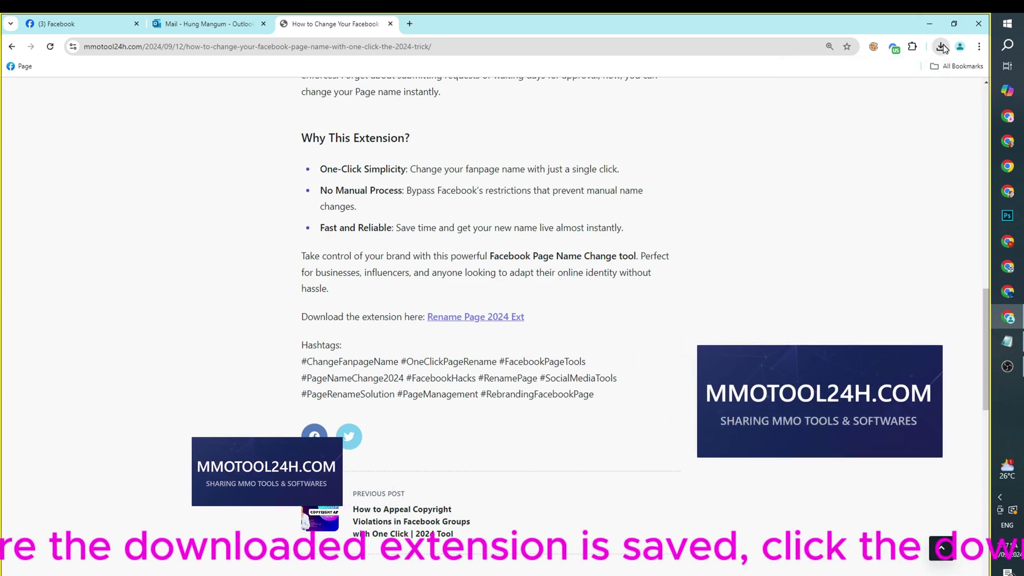
{"action": "mouse_move", "coordinate": [912, 91]}
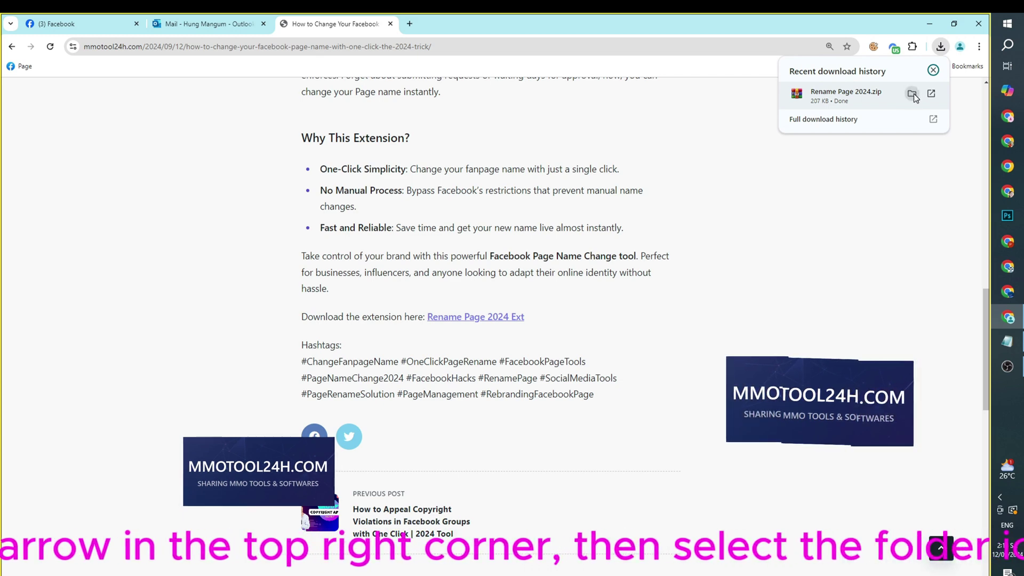
{"action": "left_click", "coordinate": [912, 94]}
{"action": "left_click", "coordinate": [953, 18]}
{"action": "left_click_drag", "start_coordinate": [320, 16], "coordinate": [773, 219]}
- Extract Rename Page 2024.zip here, then switch back to the Facebook Page in Chrome
{"action": "scroll", "coordinate": [358, 225], "scroll_direction": "up", "scroll_amount": 15}
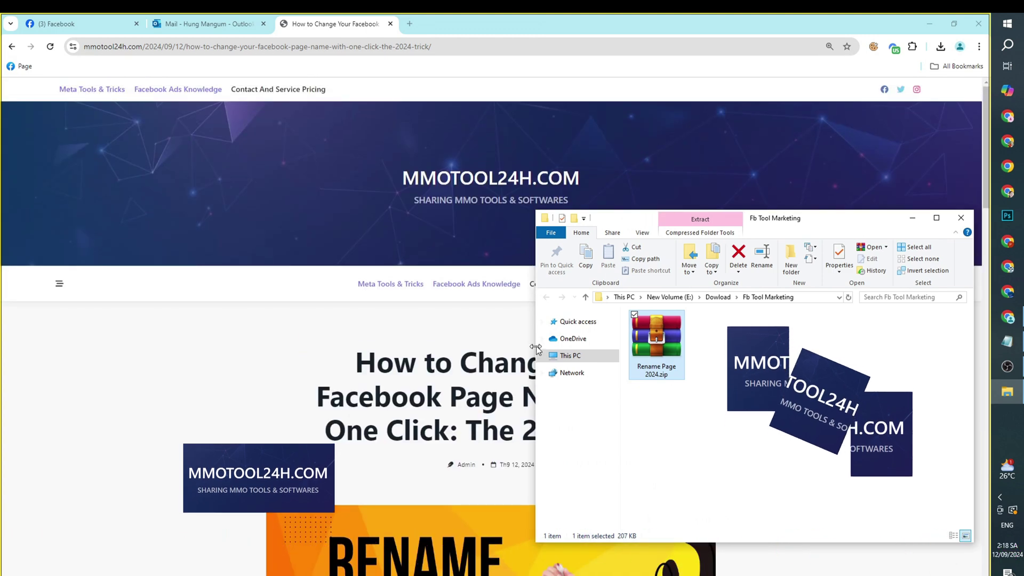
{"action": "left_click", "coordinate": [713, 348]}
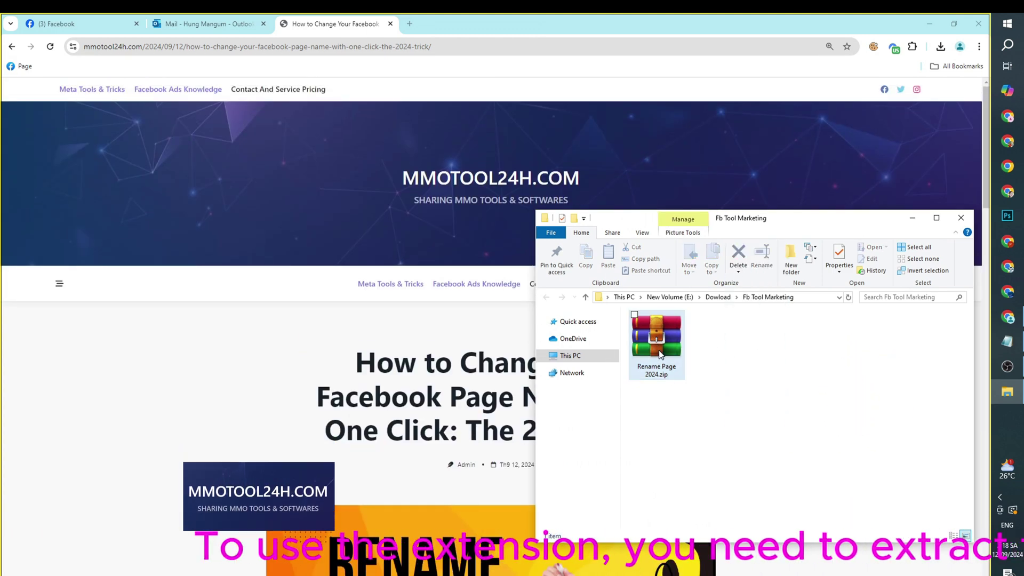
{"action": "right_click", "coordinate": [658, 350]}
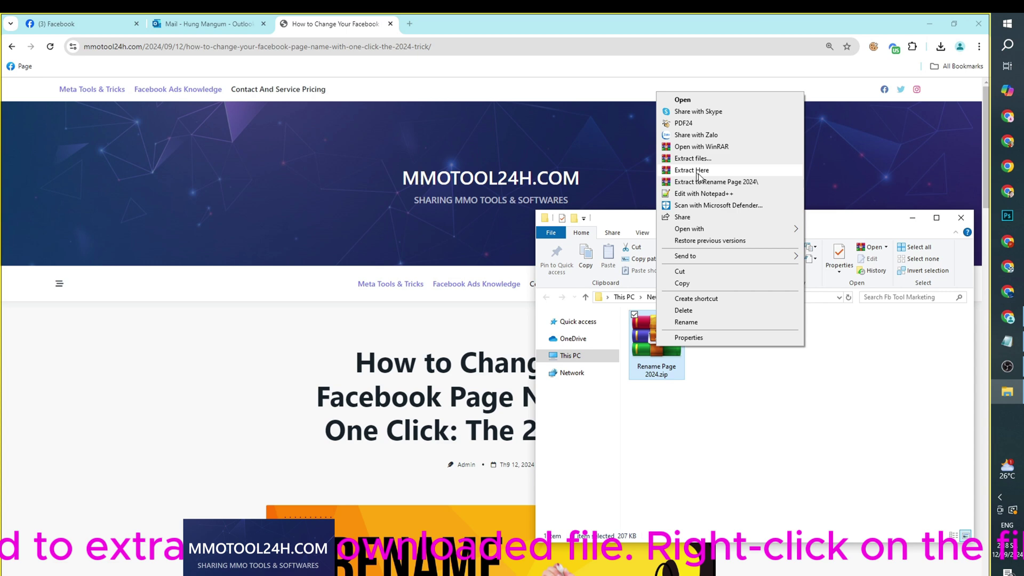
{"action": "left_click", "coordinate": [875, 370]}
{"action": "right_click", "coordinate": [654, 338]}
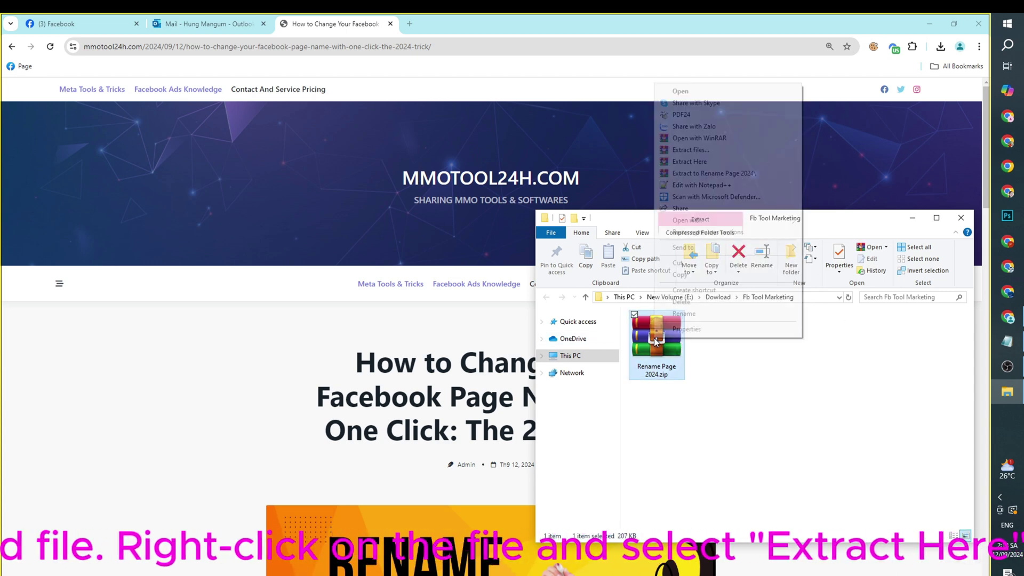
{"action": "left_click", "coordinate": [700, 162]}
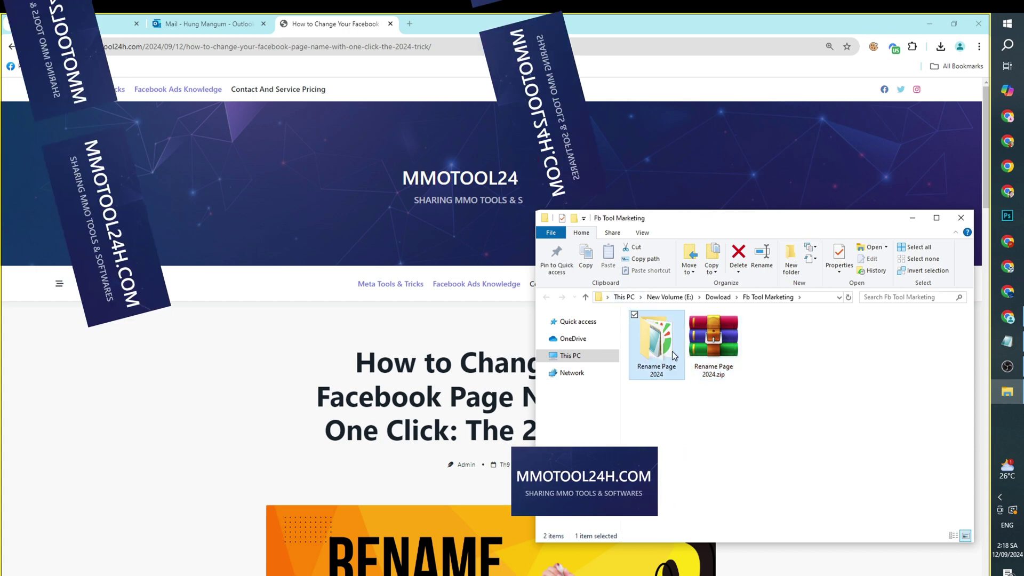
{"action": "left_click", "coordinate": [96, 18]}
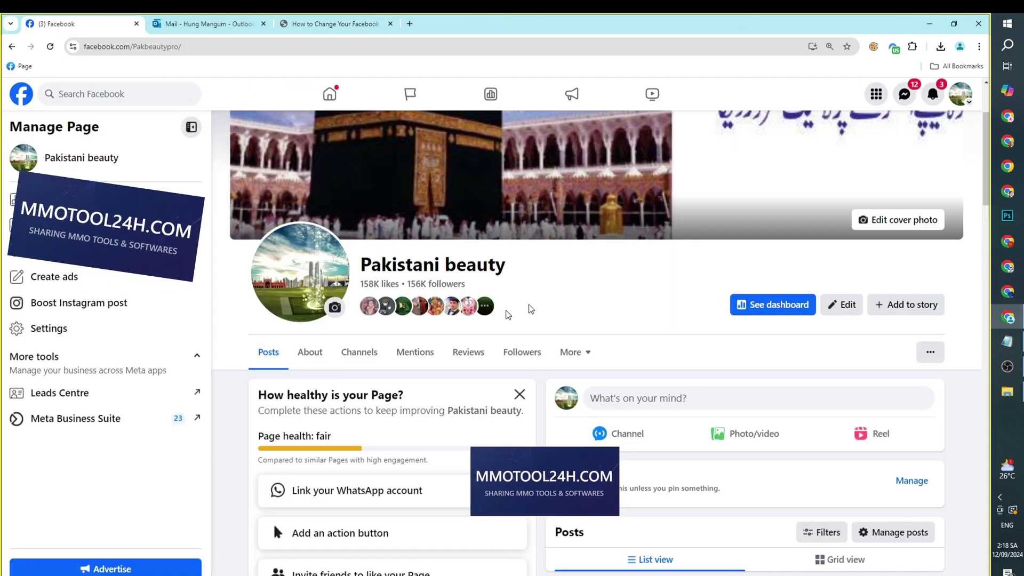
- Go to Extensions > Manage Extensions from Chrome's three-dot menu
{"action": "left_click", "coordinate": [978, 46]}
{"action": "left_click", "coordinate": [979, 46]}
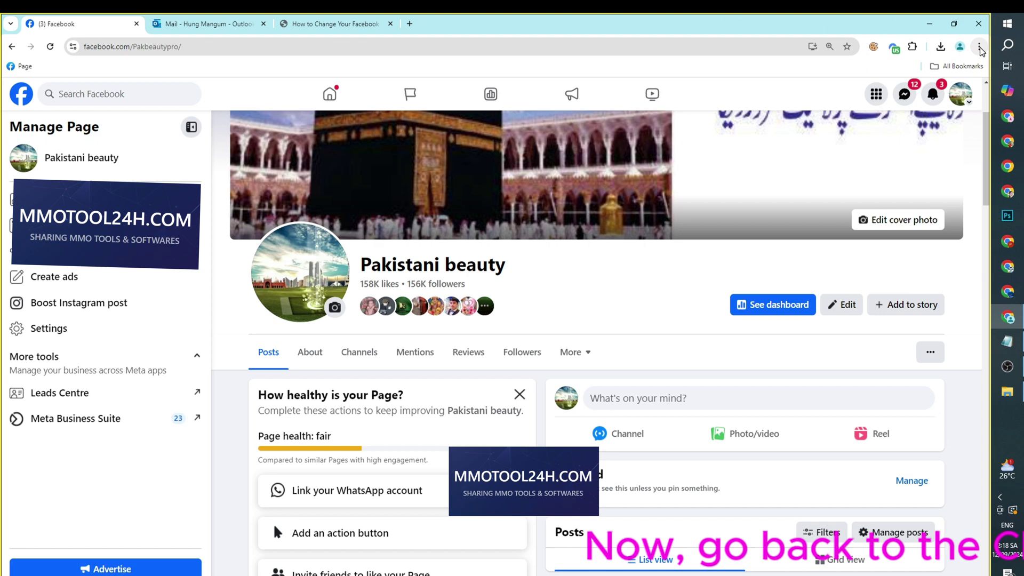
{"action": "left_click", "coordinate": [978, 46]}
{"action": "left_click", "coordinate": [980, 45]}
{"action": "left_click", "coordinate": [979, 45]}
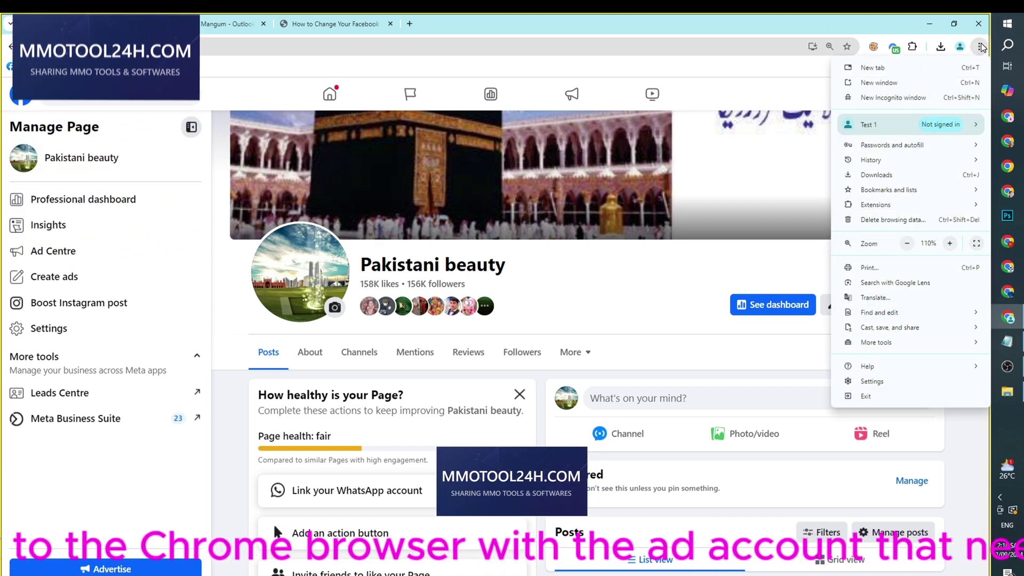
{"action": "left_click", "coordinate": [979, 46]}
{"action": "left_click", "coordinate": [979, 46]}
{"action": "mouse_move", "coordinate": [910, 206]}
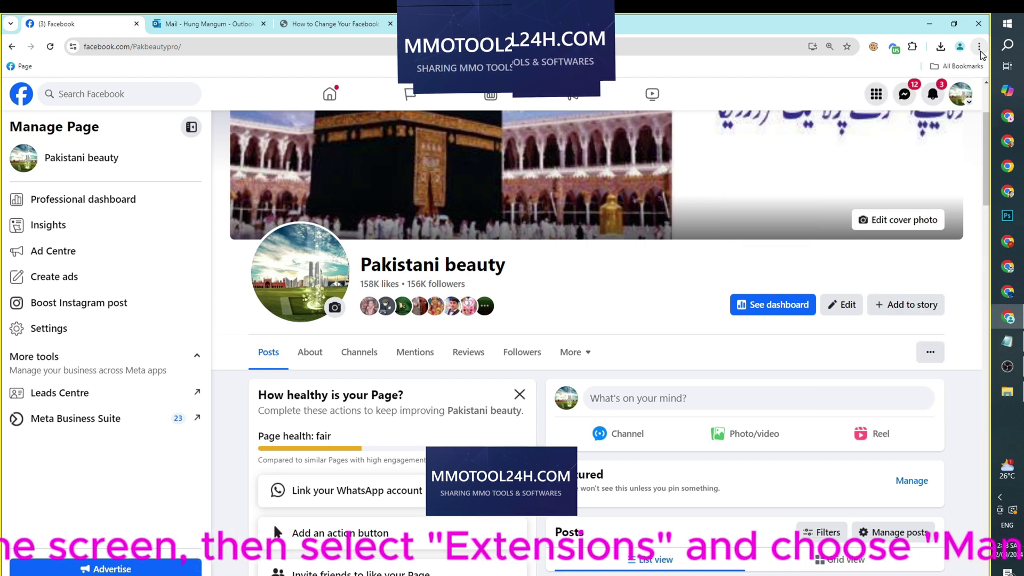
{"action": "left_click", "coordinate": [979, 47]}
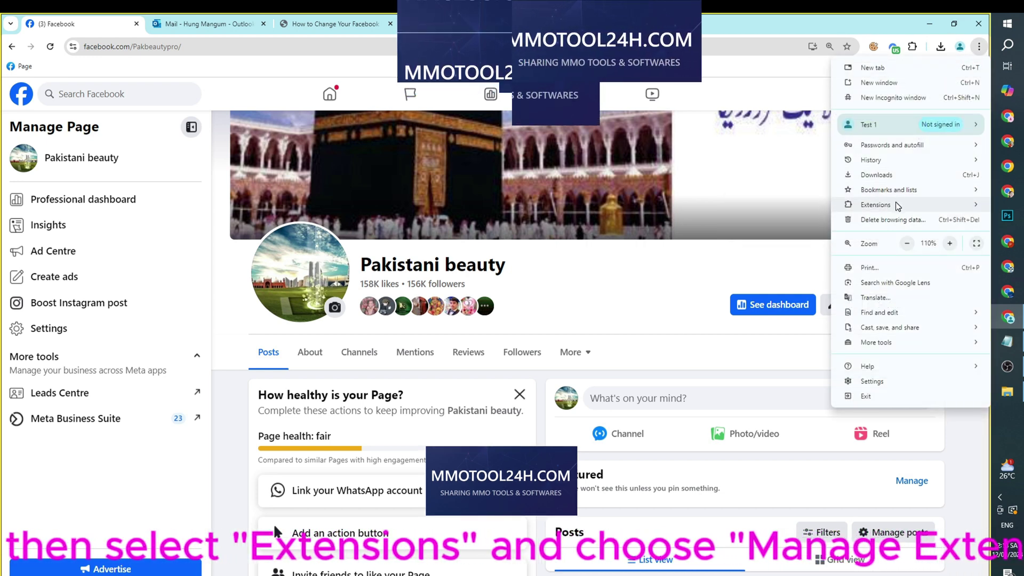
- Open the Extensions page and switch Developer mode on
{"action": "mouse_move", "coordinate": [896, 204]}
{"action": "left_click", "coordinate": [770, 206]}
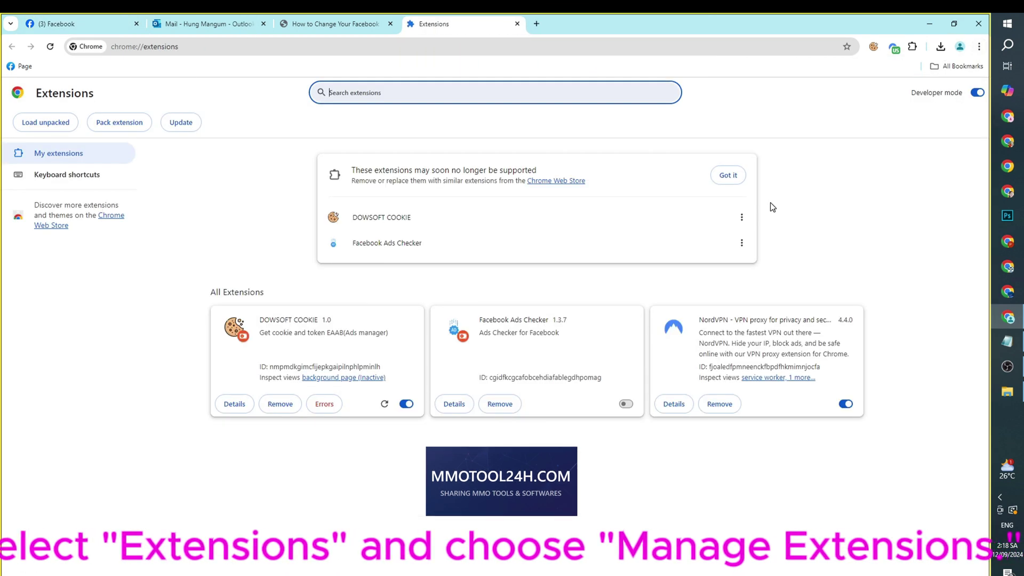
{"action": "left_click", "coordinate": [916, 95]}
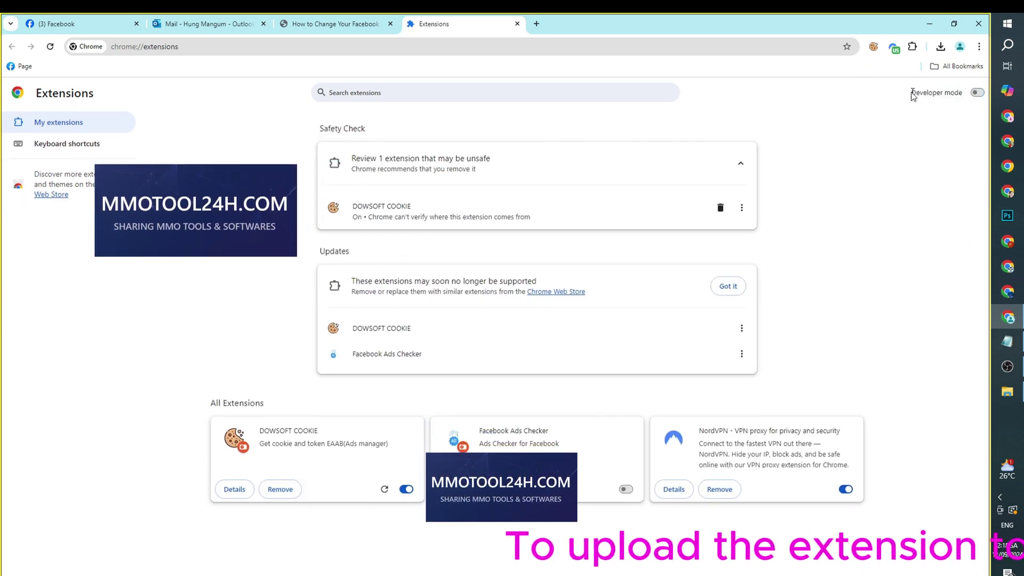
{"action": "left_click", "coordinate": [977, 93]}
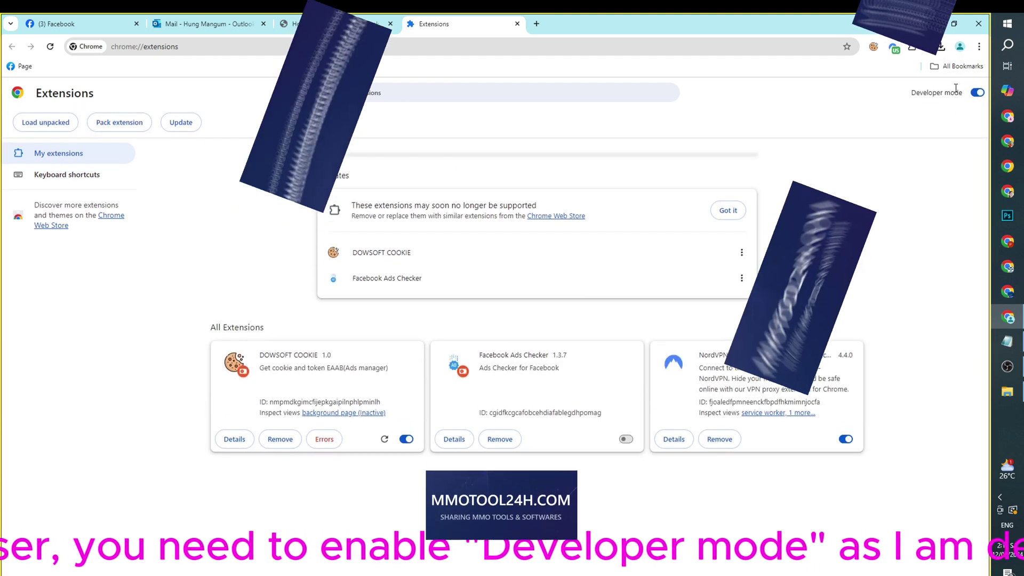
- Drag the extracted Rename Page 2024 folder onto the Extensions page to install it
{"action": "left_click", "coordinate": [1007, 392]}
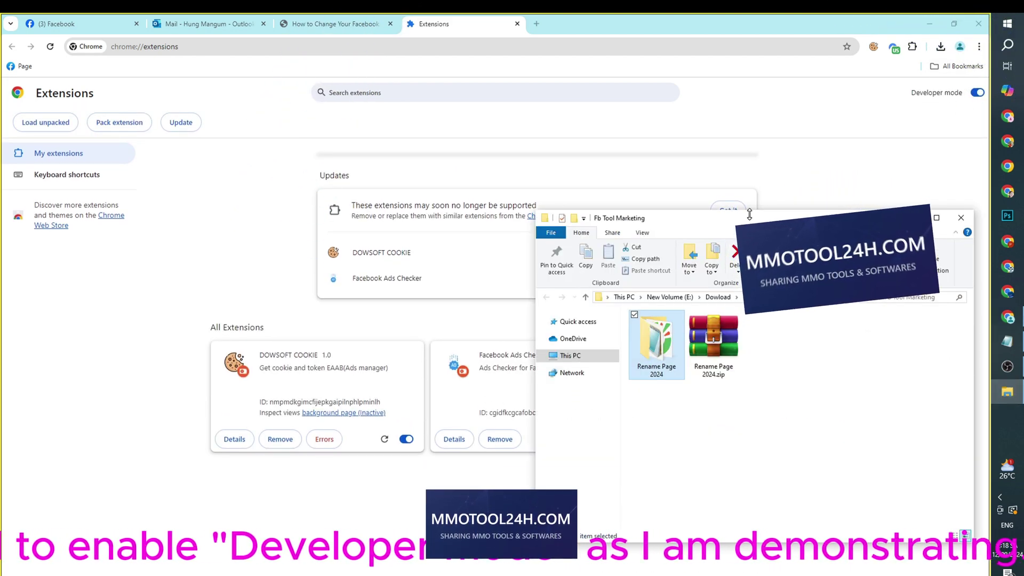
{"action": "left_click_drag", "start_coordinate": [761, 190], "coordinate": [761, 207]}
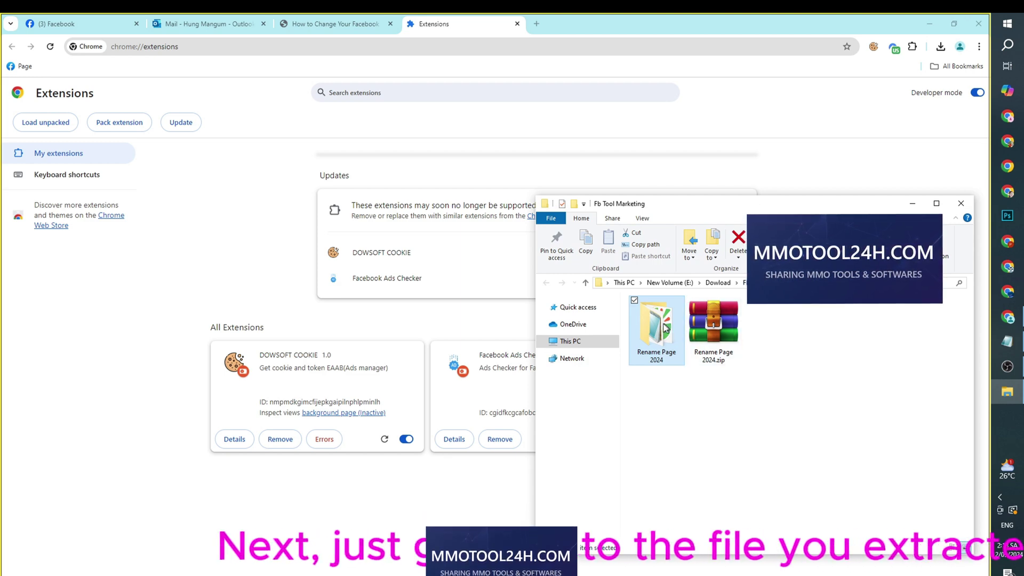
{"action": "left_click_drag", "start_coordinate": [665, 328], "coordinate": [447, 331]}
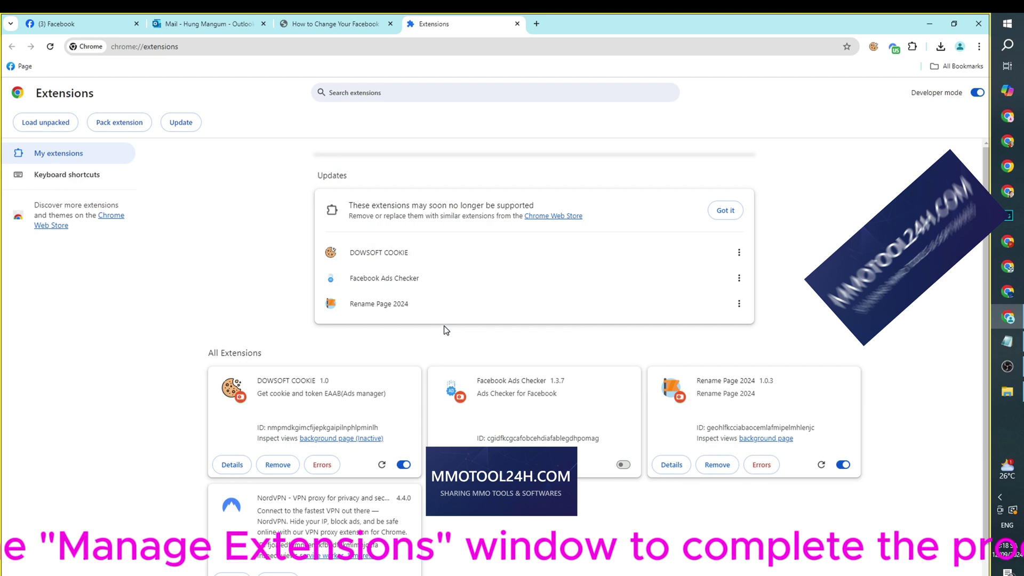
{"action": "scroll", "coordinate": [702, 339], "scroll_direction": "down", "scroll_amount": 1}
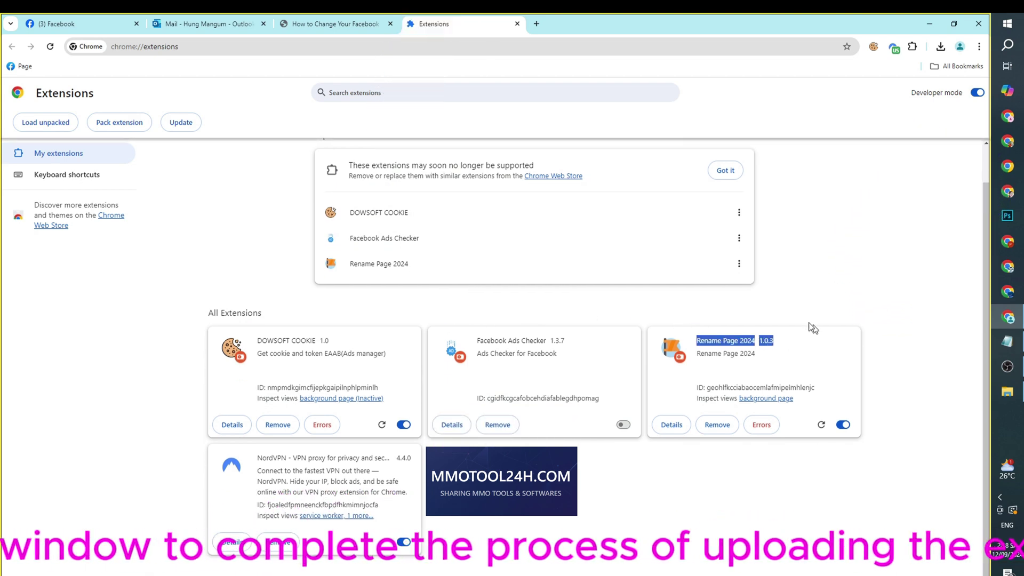
- Minimize File Explorer and remove the Rename Page 2024 extension
{"action": "left_click", "coordinate": [1017, 395]}
{"action": "left_click", "coordinate": [1018, 394]}
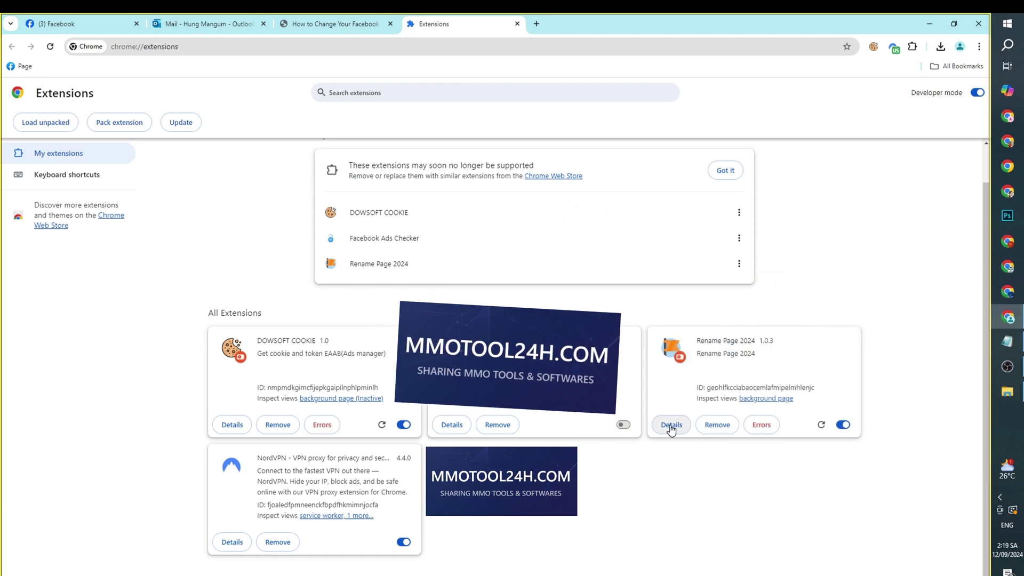
{"action": "left_click", "coordinate": [709, 423]}
{"action": "left_click", "coordinate": [822, 105]}
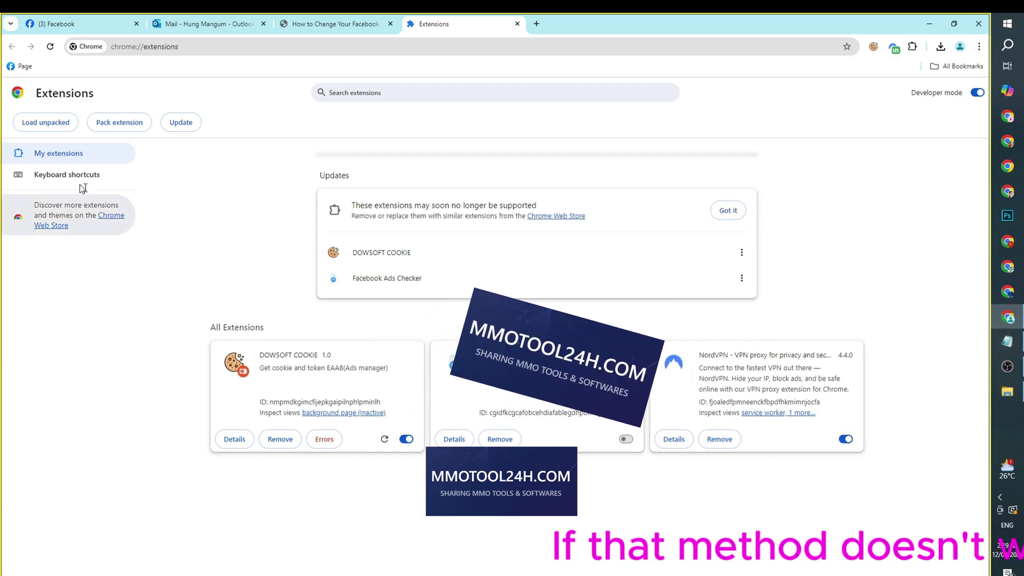
- Load the Rename Page 2024 folder again via Load unpacked and return to the Facebook tab
{"action": "left_click", "coordinate": [44, 124]}
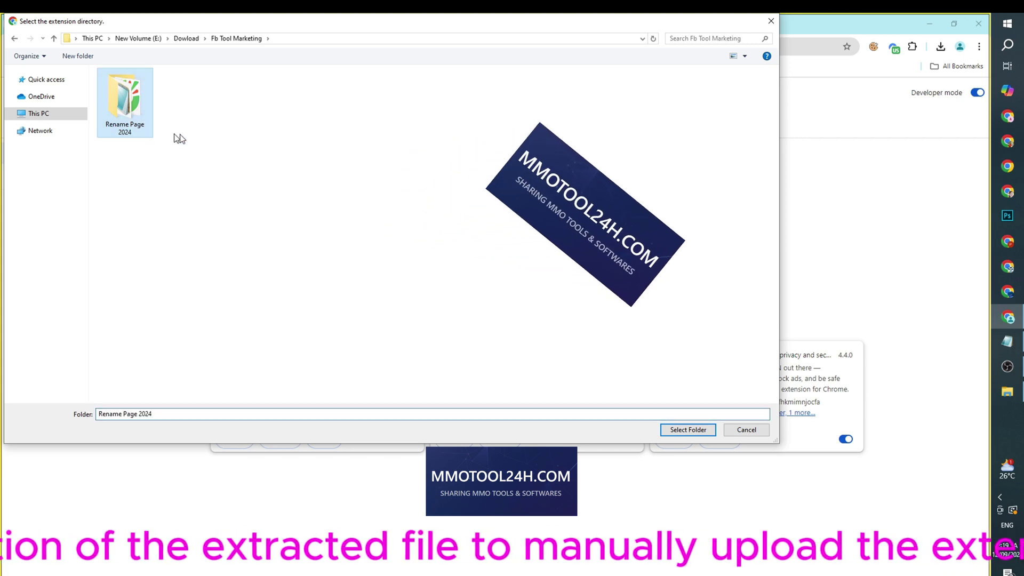
{"action": "left_click", "coordinate": [707, 431]}
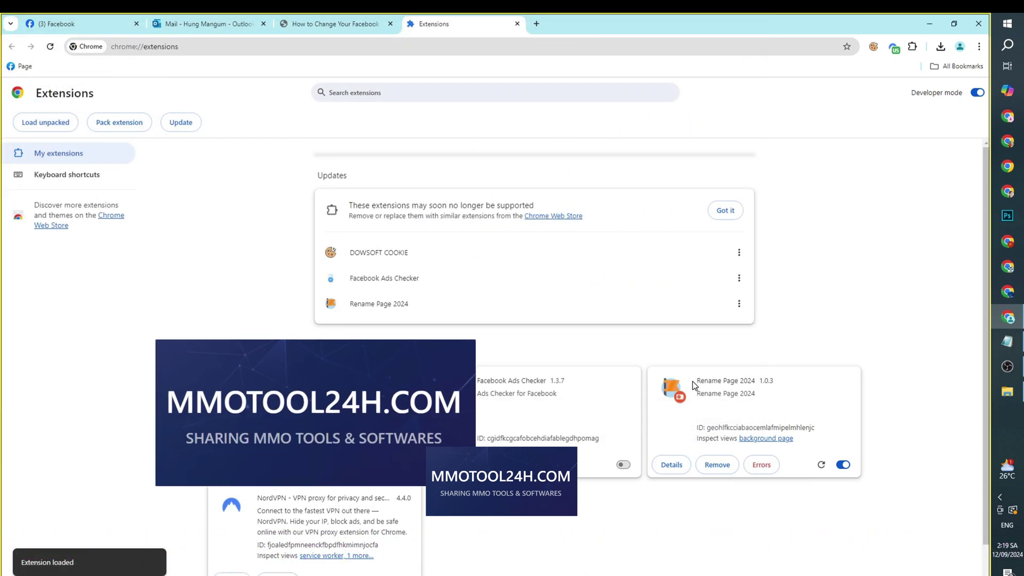
{"action": "left_click_drag", "start_coordinate": [693, 380], "coordinate": [801, 378]}
{"action": "left_click", "coordinate": [85, 23]}
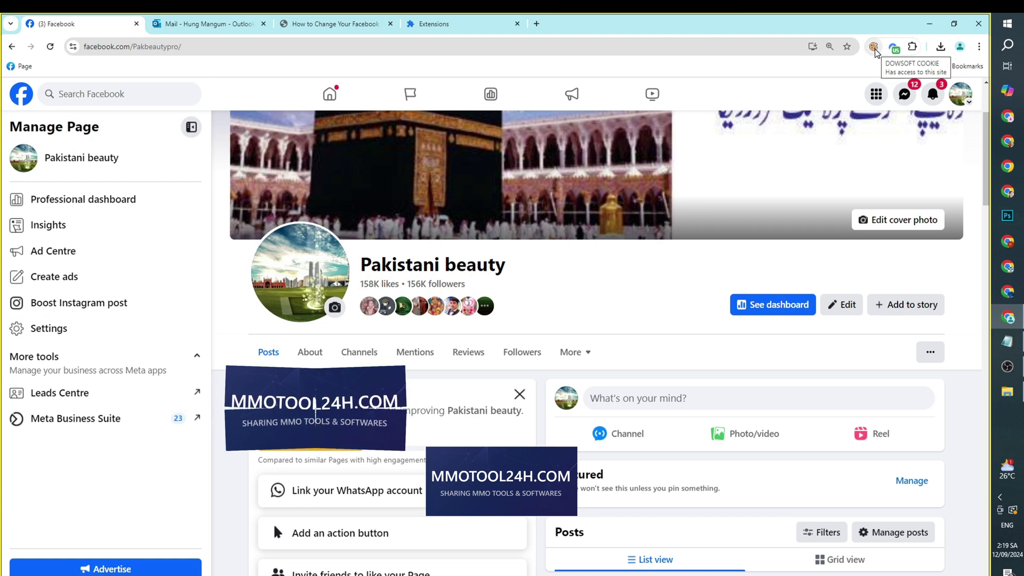
- Launch Rename Page 2024 from the Extensions menu and look over its PAGE NAME and Reason fields
{"action": "left_click", "coordinate": [913, 47]}
{"action": "left_click", "coordinate": [912, 47]}
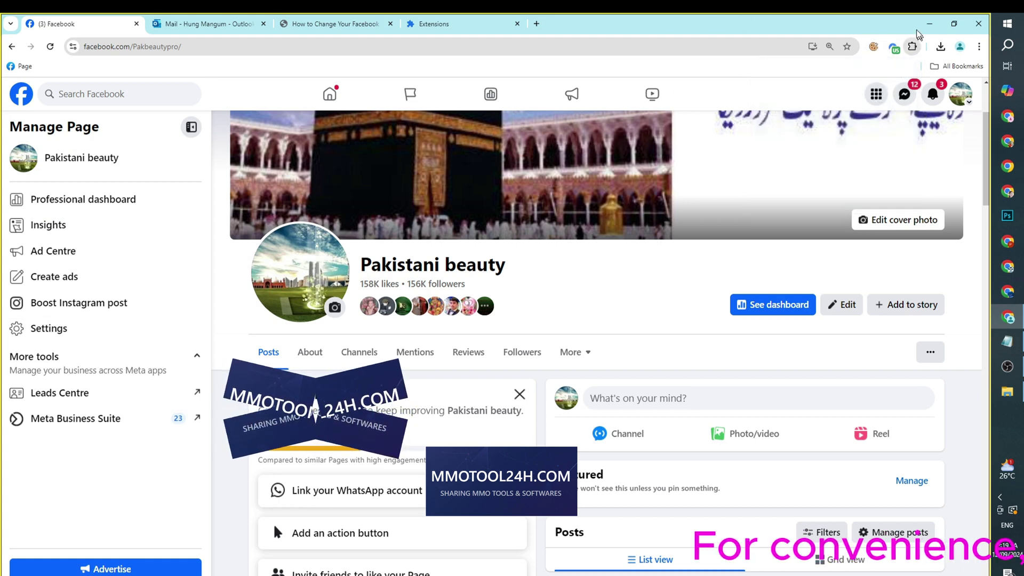
{"action": "left_click", "coordinate": [914, 46]}
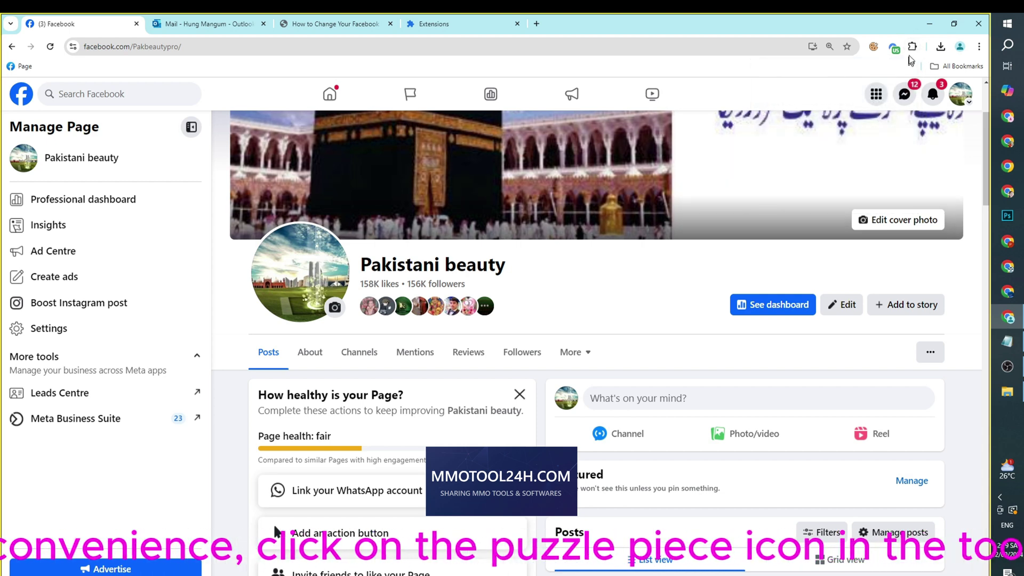
{"action": "left_click", "coordinate": [913, 46]}
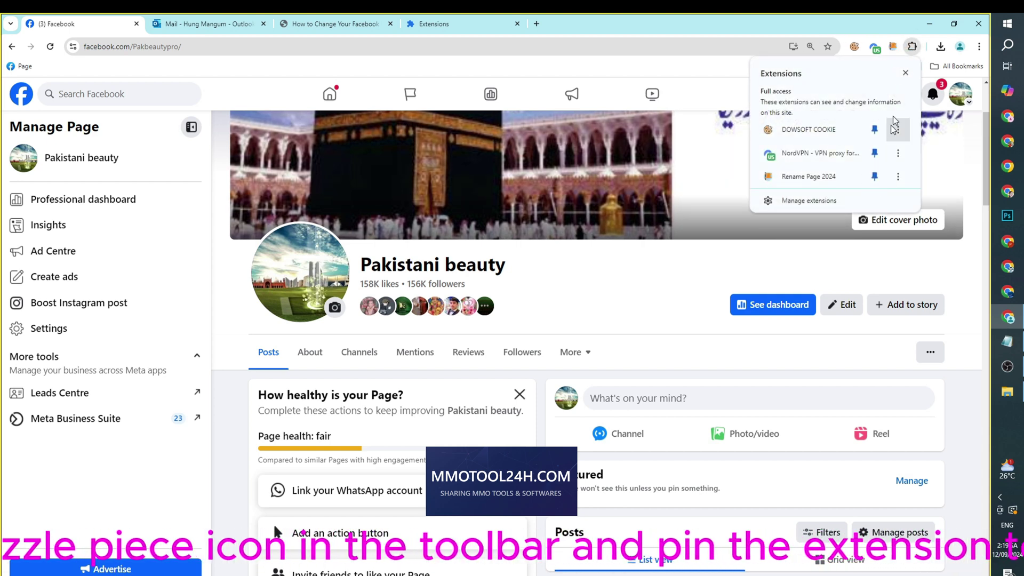
{"action": "left_click", "coordinate": [893, 47]}
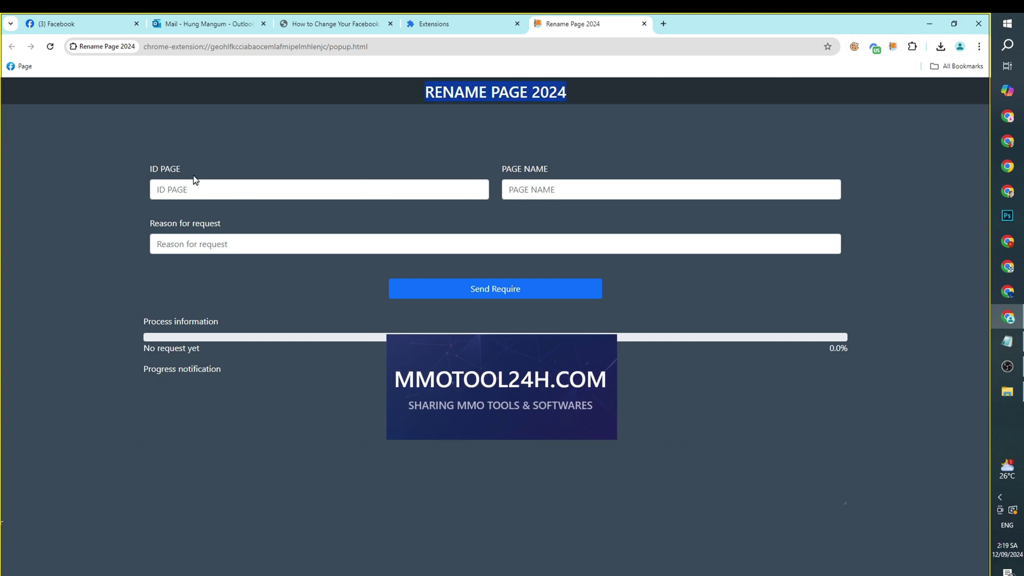
{"action": "triple_click", "coordinate": [570, 169]}
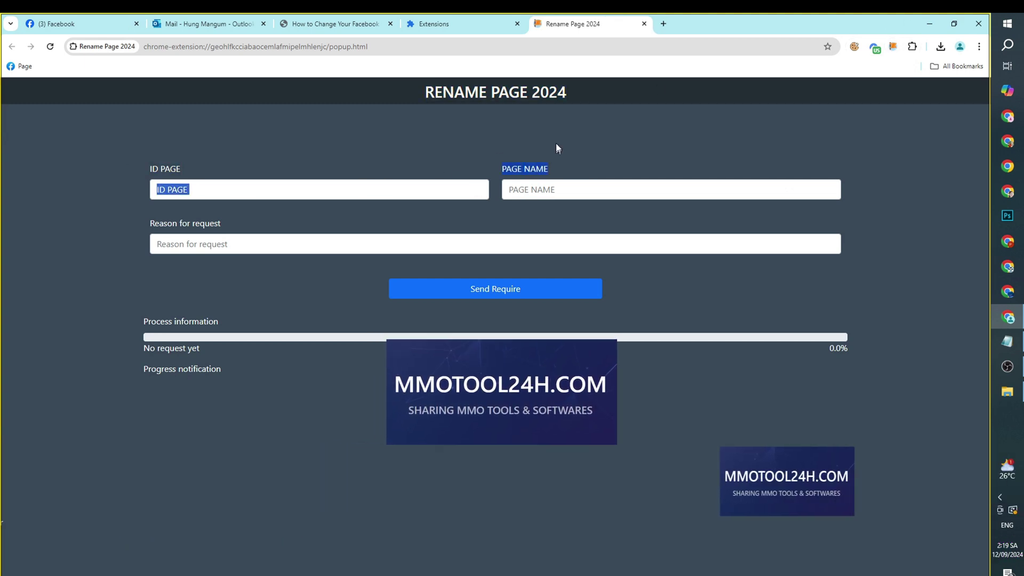
{"action": "triple_click", "coordinate": [169, 223]}
- Copy the Page ID from the Page transparency section of the Page's About tab
{"action": "left_click", "coordinate": [104, 20]}
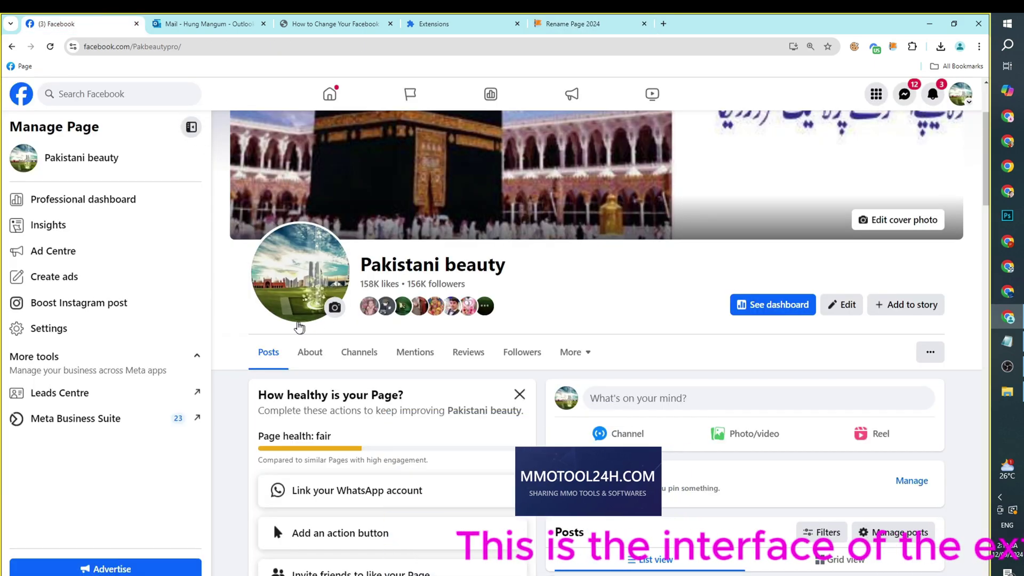
{"action": "scroll", "coordinate": [312, 252], "scroll_direction": "down", "scroll_amount": 2}
{"action": "scroll", "coordinate": [312, 252], "scroll_direction": "up", "scroll_amount": 5}
{"action": "left_click", "coordinate": [310, 493]}
{"action": "scroll", "coordinate": [382, 270], "scroll_direction": "down", "scroll_amount": 5}
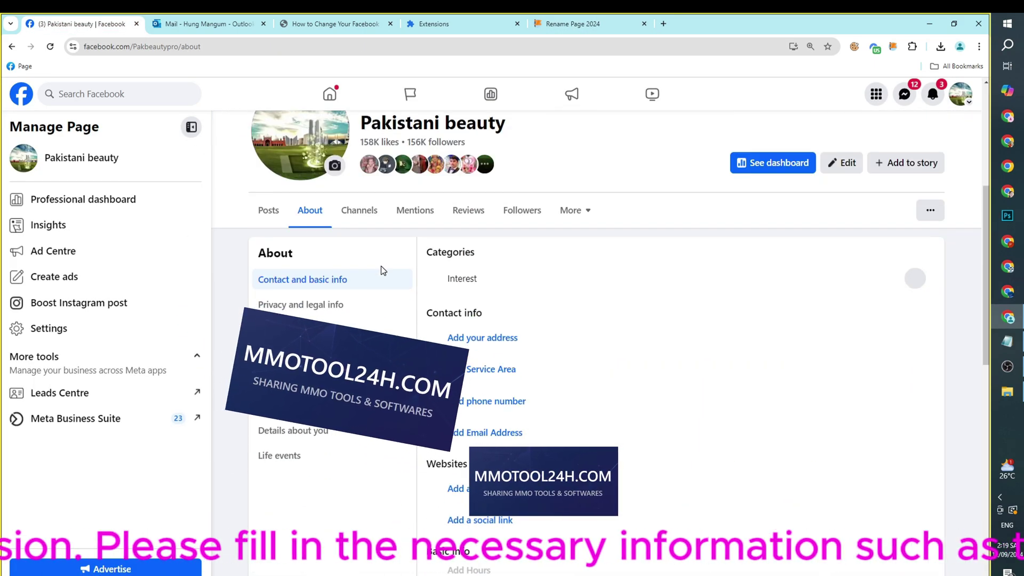
{"action": "left_click", "coordinate": [303, 240]}
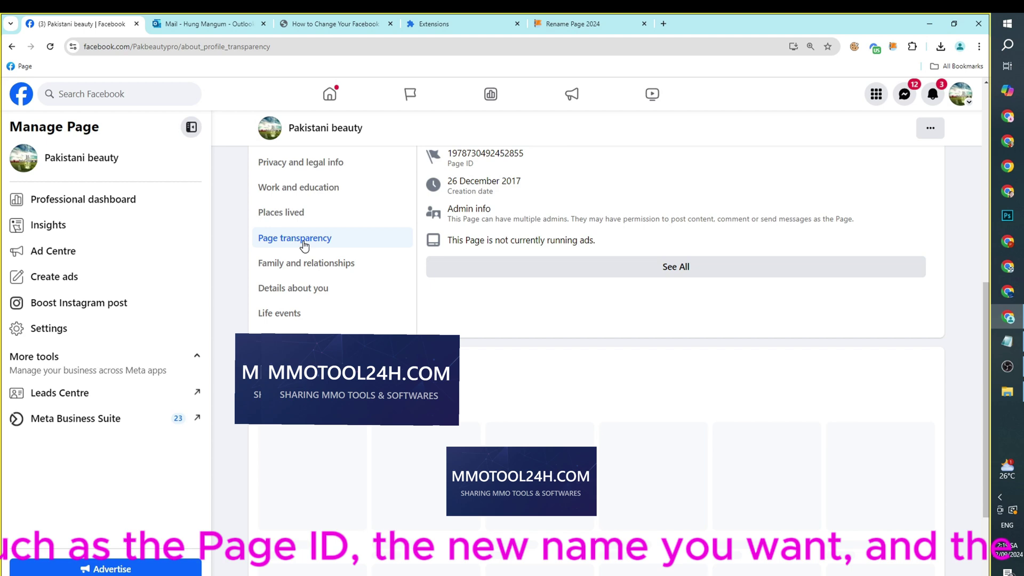
{"action": "scroll", "coordinate": [473, 252], "scroll_direction": "up", "scroll_amount": 3}
{"action": "double_click", "coordinate": [486, 295]}
{"action": "right_click", "coordinate": [449, 294]}
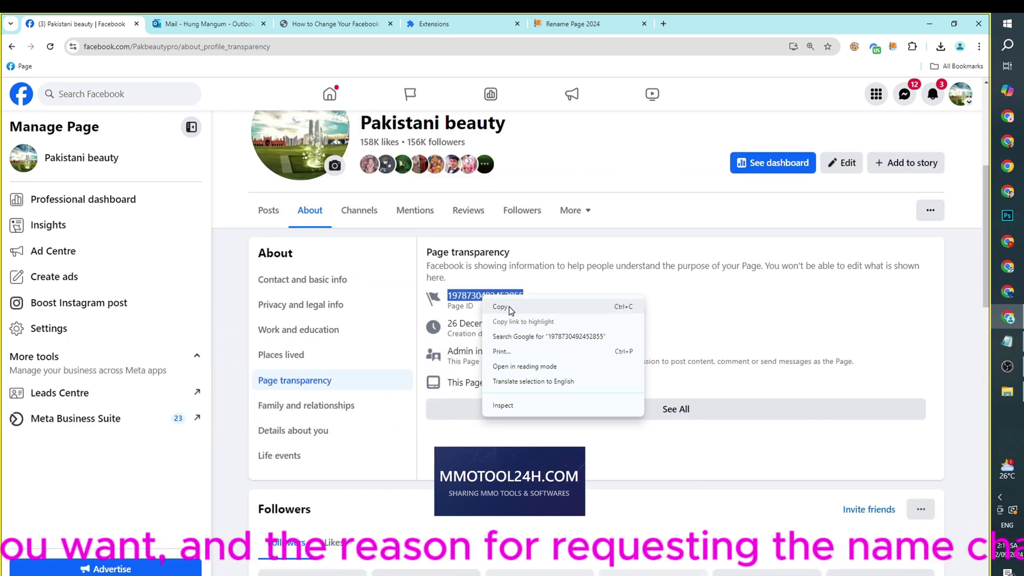
{"action": "left_click", "coordinate": [472, 304]}
- Paste the Page ID into the ID PAGE field of the Rename Page 2024 form
{"action": "left_click", "coordinate": [573, 24]}
{"action": "right_click", "coordinate": [413, 182]}
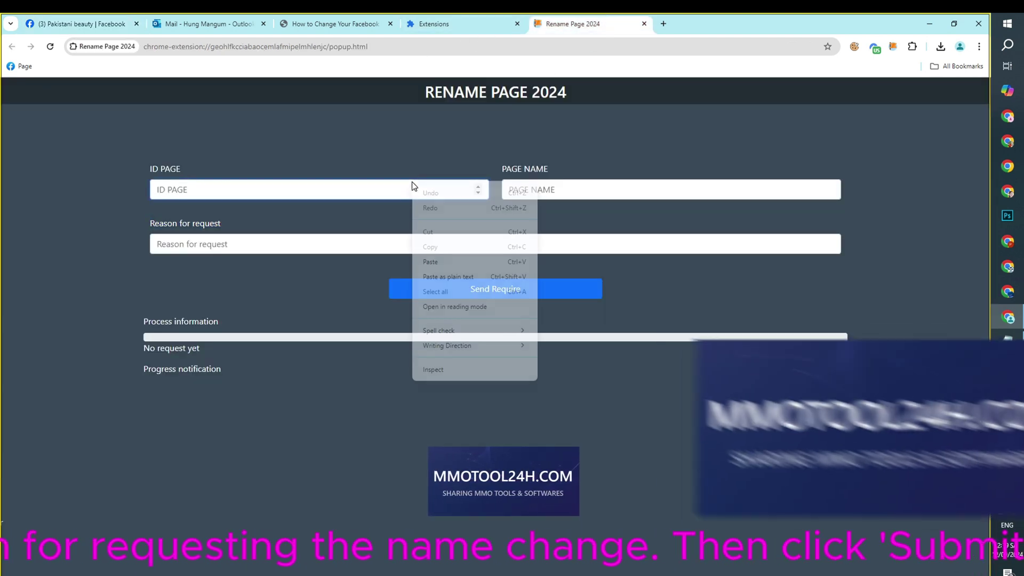
{"action": "left_click", "coordinate": [436, 258]}
{"action": "left_click_drag", "start_coordinate": [549, 170], "coordinate": [462, 172]}
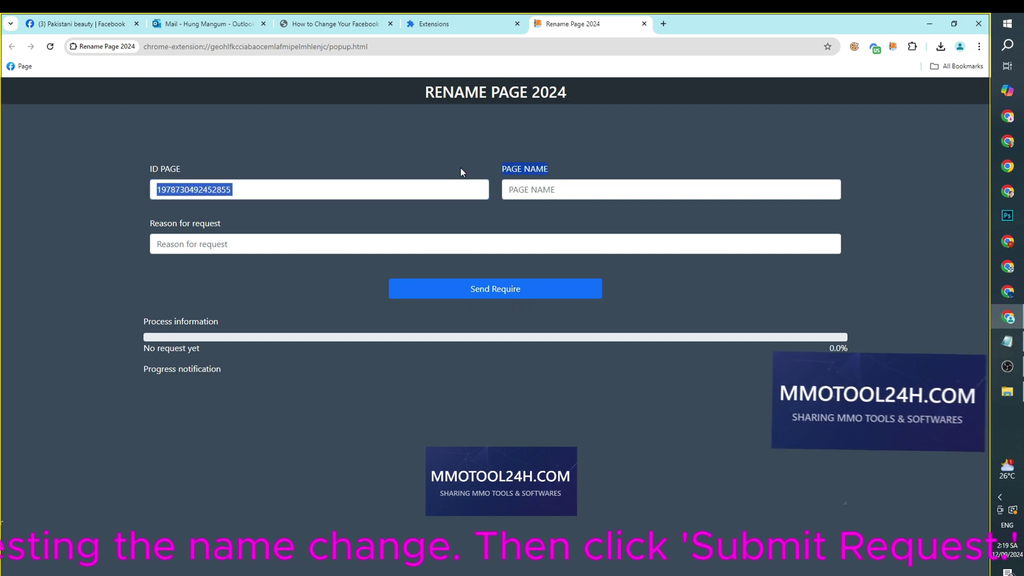
- Copy 'French Bulldog' from Note.txt and paste it into PAGE NAME
{"action": "left_click", "coordinate": [1006, 340]}
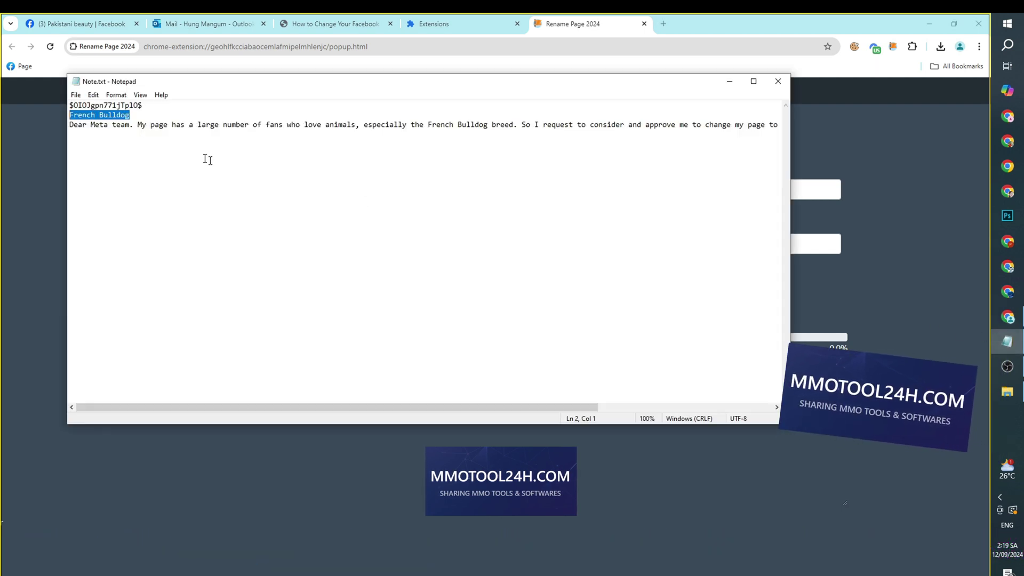
{"action": "right_click", "coordinate": [106, 112]}
{"action": "left_click", "coordinate": [144, 145]}
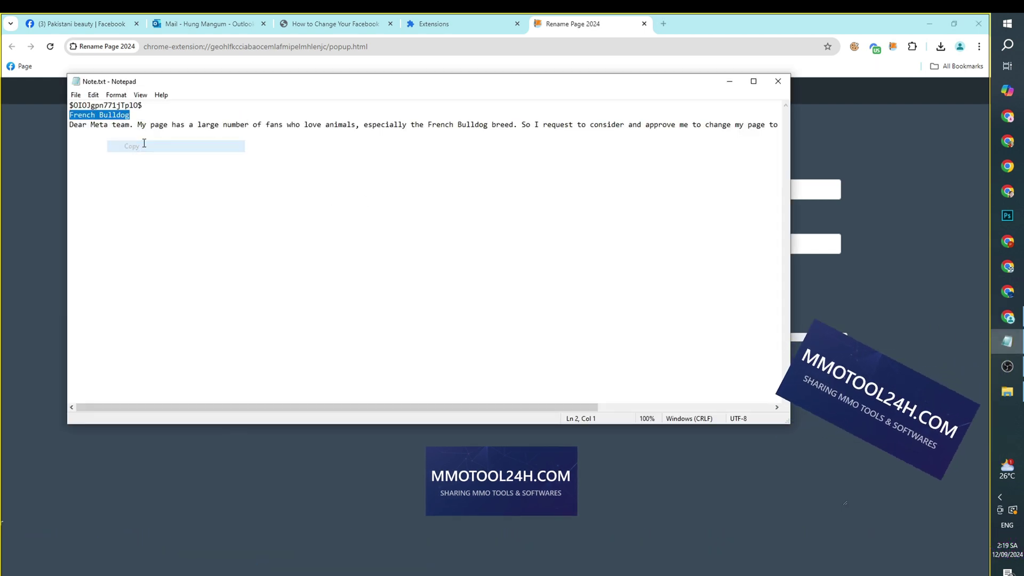
{"action": "left_click", "coordinate": [734, 83]}
{"action": "right_click", "coordinate": [669, 184]}
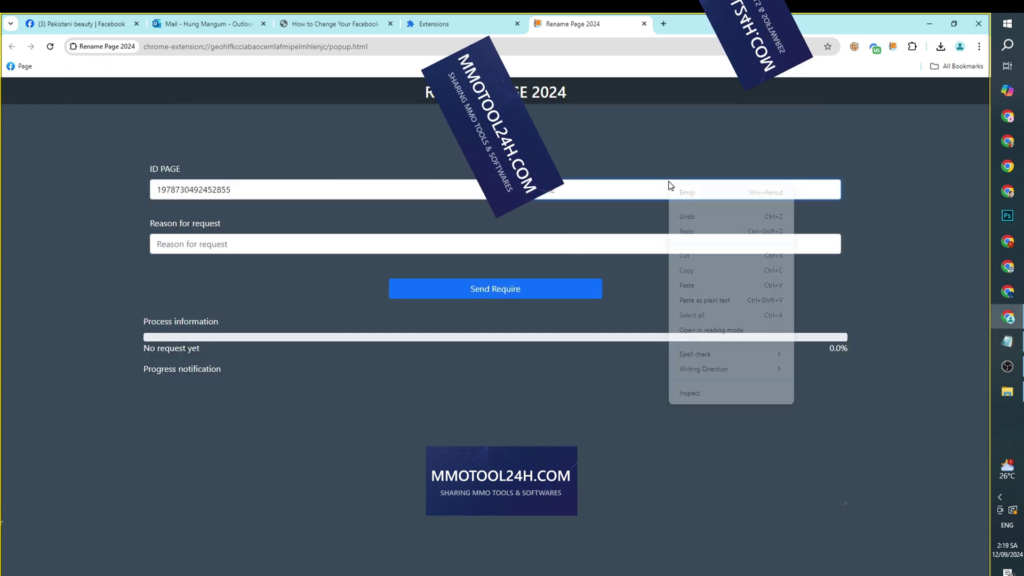
{"action": "left_click", "coordinate": [687, 286]}
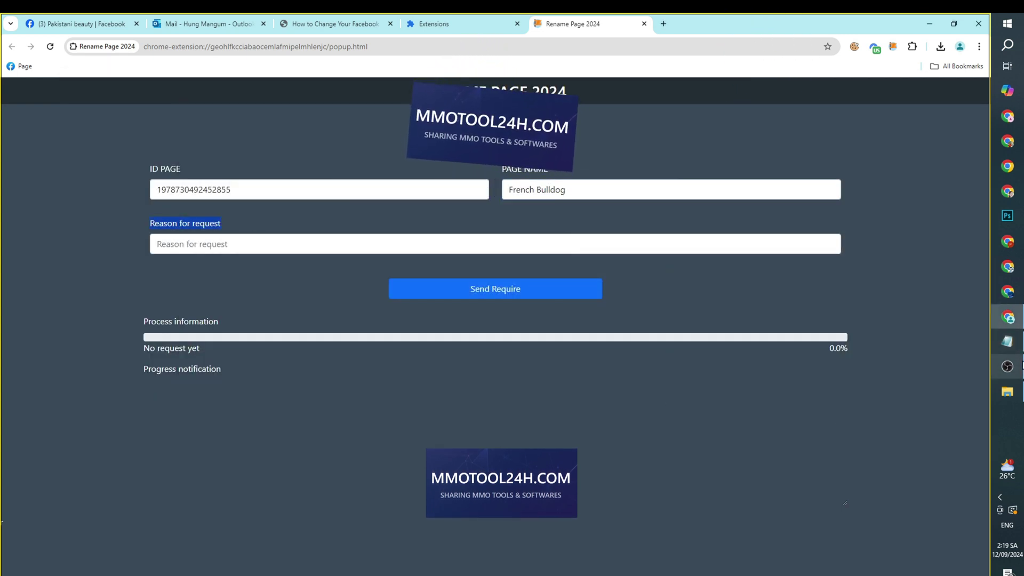
- Copy the Meta appeal letter from Notepad and paste it into Reason for request
{"action": "left_click", "coordinate": [1007, 341]}
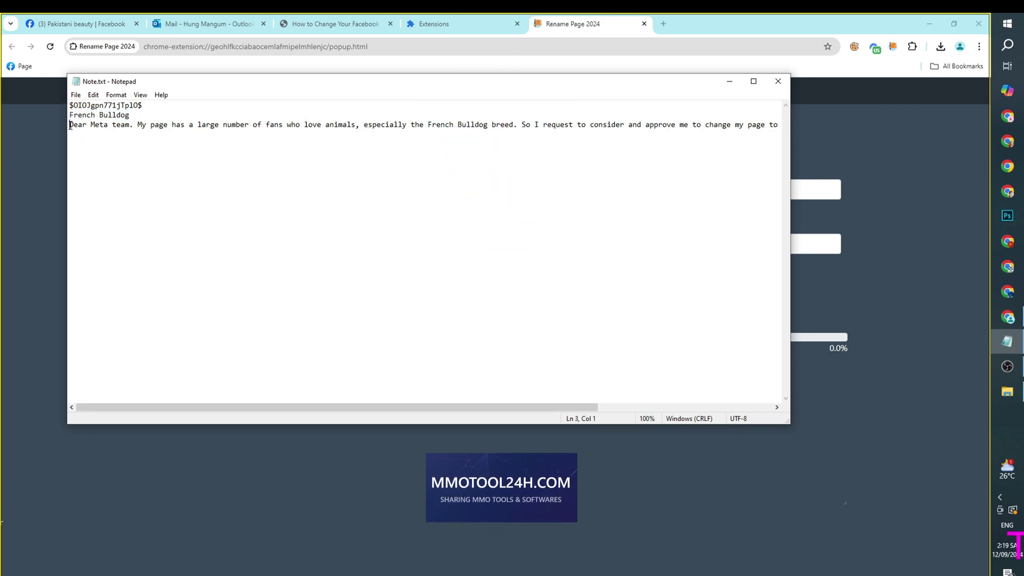
{"action": "left_click_drag", "start_coordinate": [337, 125], "coordinate": [560, 125]}
{"action": "left_click_drag", "start_coordinate": [490, 407], "coordinate": [666, 406]}
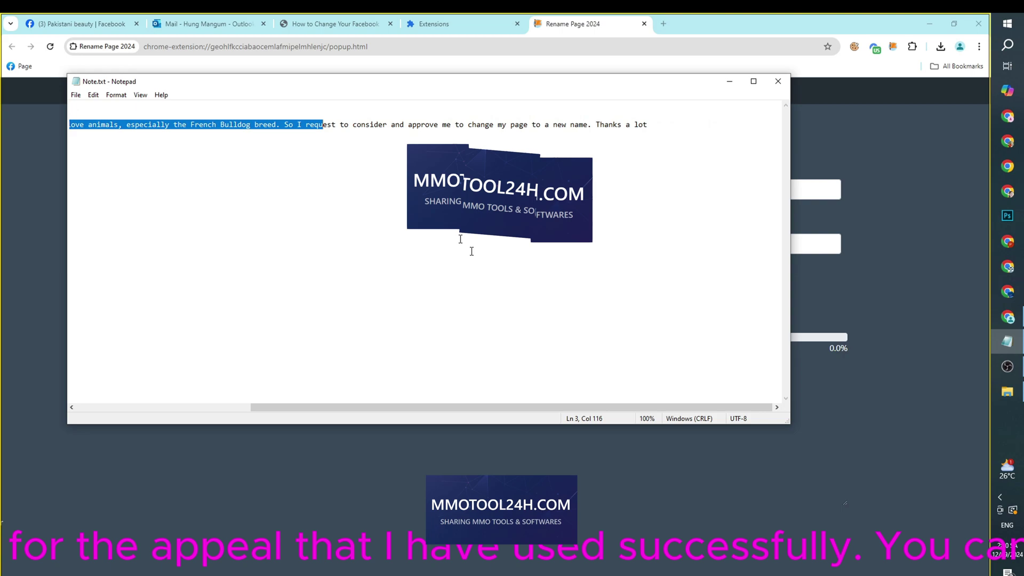
{"action": "left_click_drag", "start_coordinate": [322, 126], "coordinate": [647, 125]}
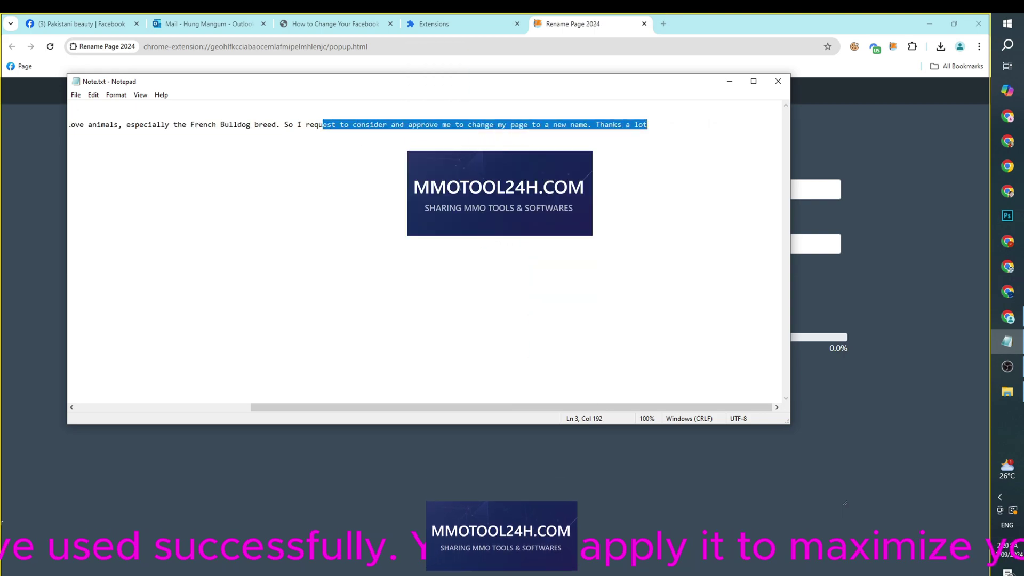
{"action": "left_click", "coordinate": [127, 265]}
{"action": "left_click_drag", "start_coordinate": [70, 134], "coordinate": [70, 124]}
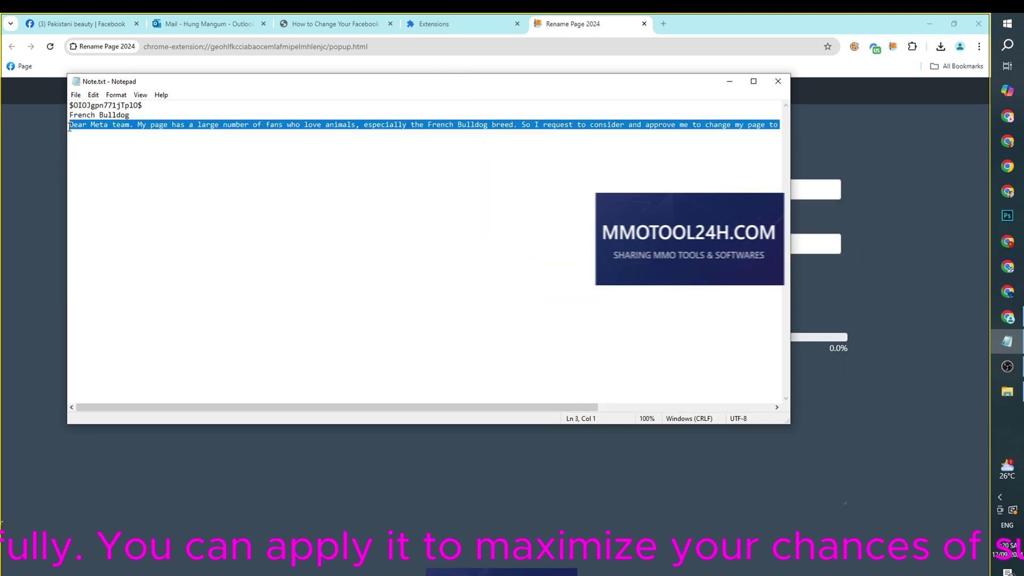
{"action": "right_click", "coordinate": [70, 123]}
{"action": "left_click", "coordinate": [95, 161]}
{"action": "key", "text": "alt+Tab"}
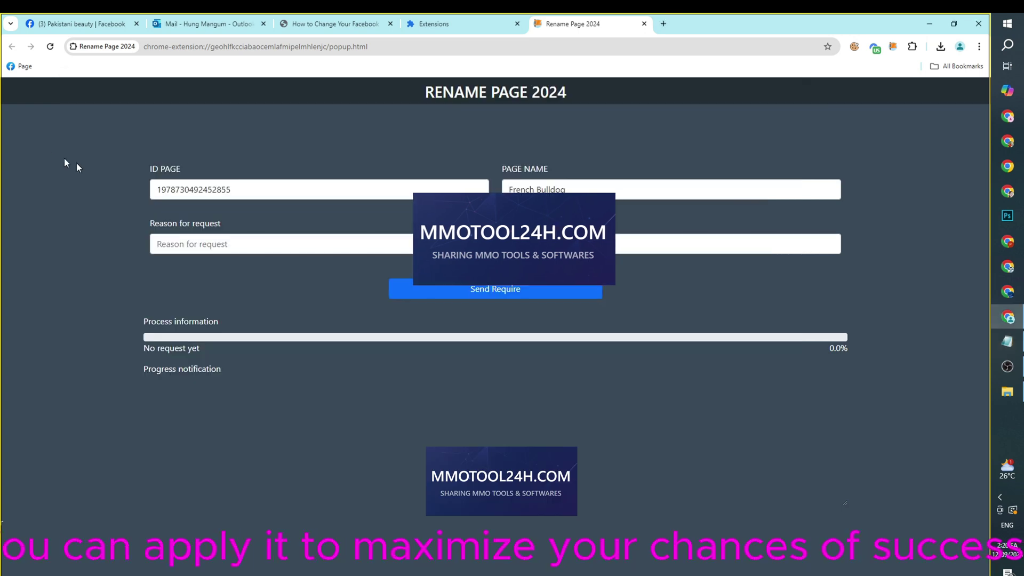
{"action": "right_click", "coordinate": [290, 249]}
{"action": "left_click", "coordinate": [315, 354]}
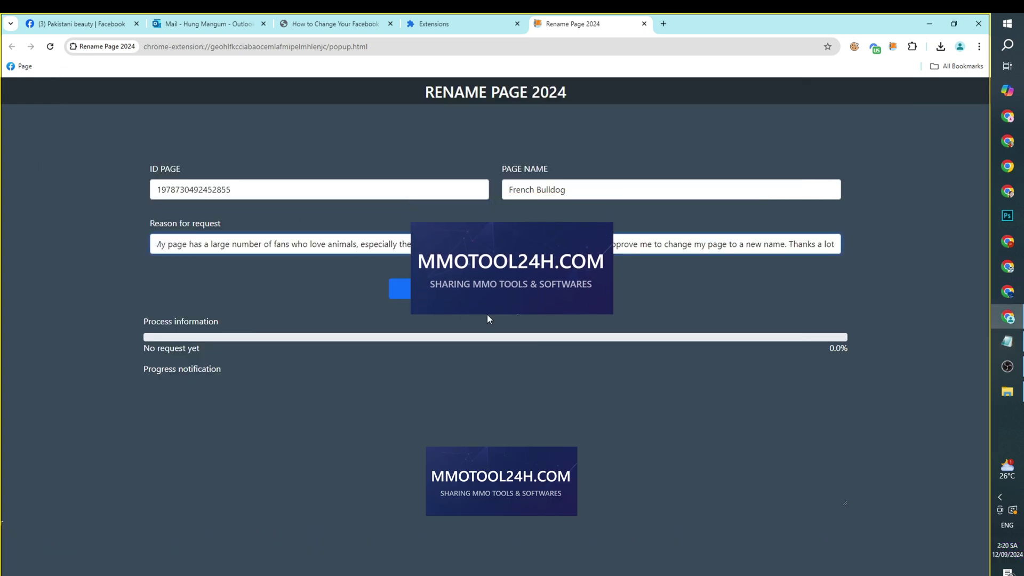
- Highlight Rename Page 2024's submission-progress message and its note asking to wait for a response
{"action": "left_click_drag", "start_coordinate": [182, 244], "coordinate": [248, 245]}
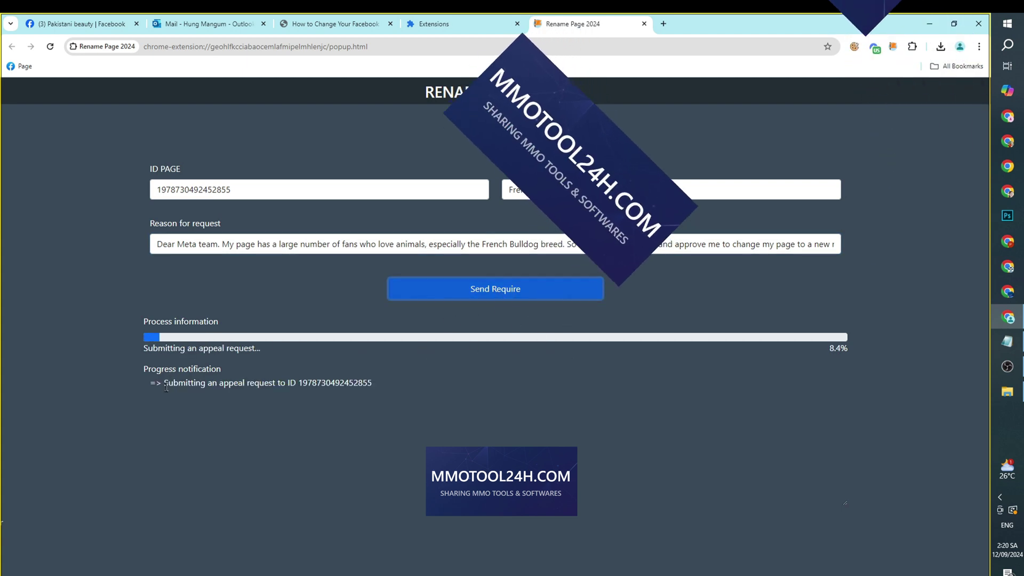
{"action": "left_click_drag", "start_coordinate": [163, 383], "coordinate": [371, 387]}
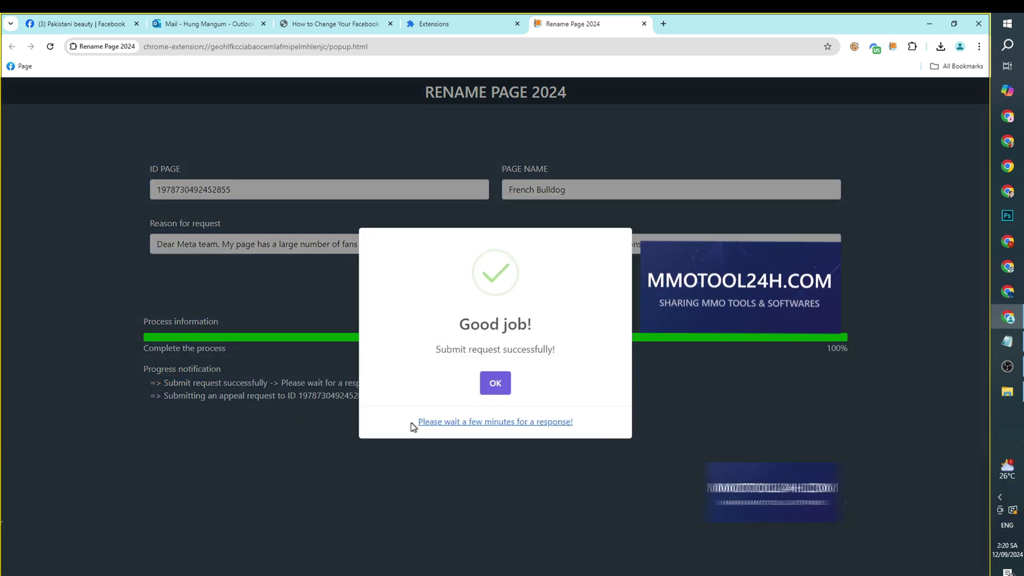
{"action": "left_click_drag", "start_coordinate": [411, 424], "coordinate": [524, 421]}
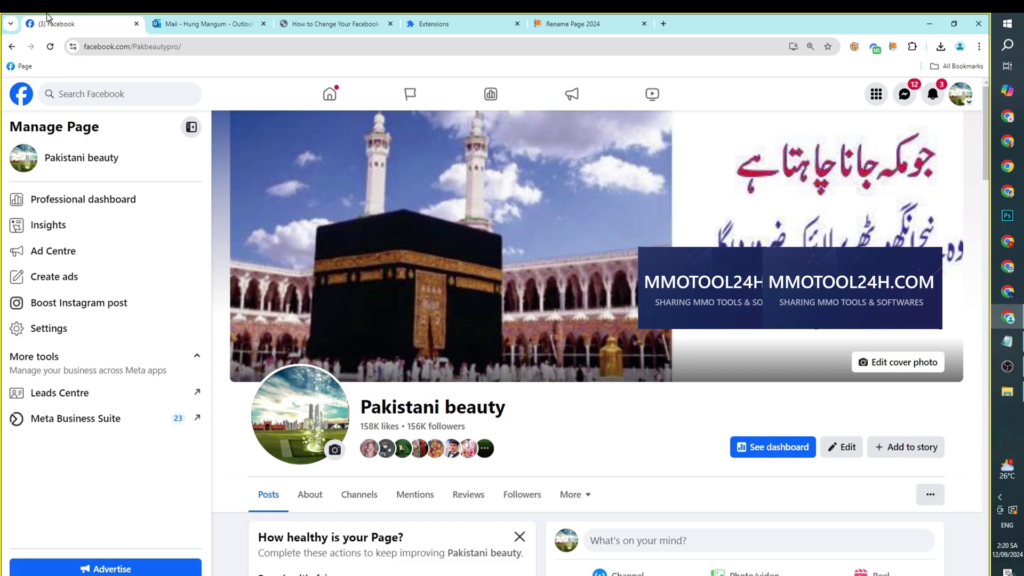
- Reload the Page and confirm the name French Bulldog in the sidebar and page heading
{"action": "left_click", "coordinate": [50, 46]}
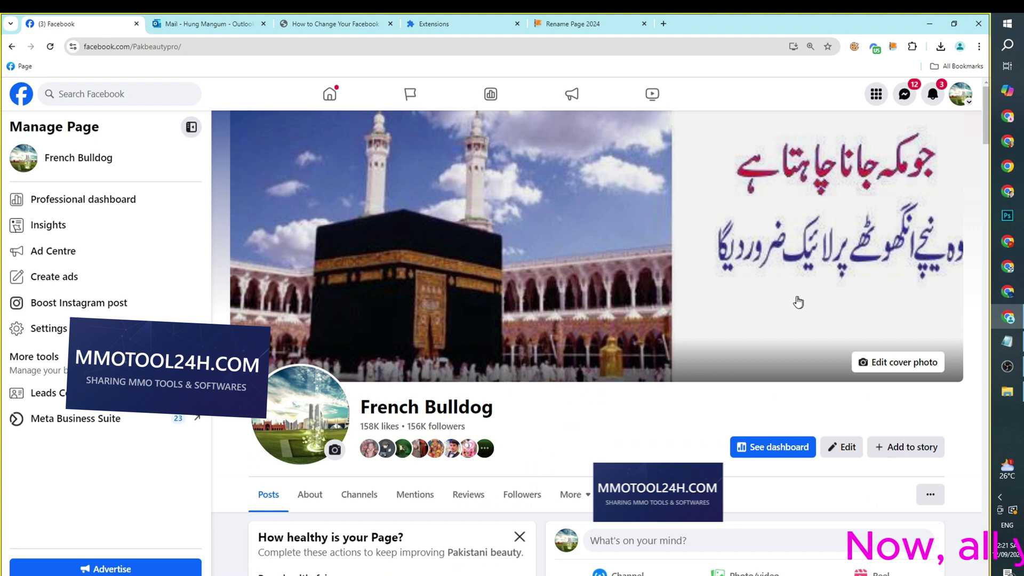
{"action": "scroll", "coordinate": [798, 303], "scroll_direction": "down", "scroll_amount": 3}
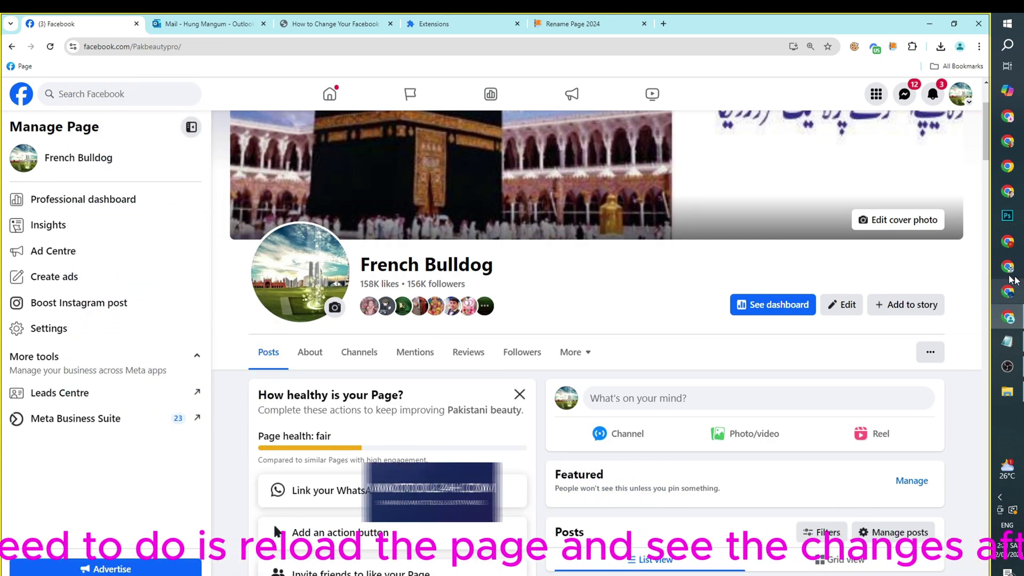
{"action": "left_click_drag", "start_coordinate": [112, 157], "coordinate": [53, 158]}
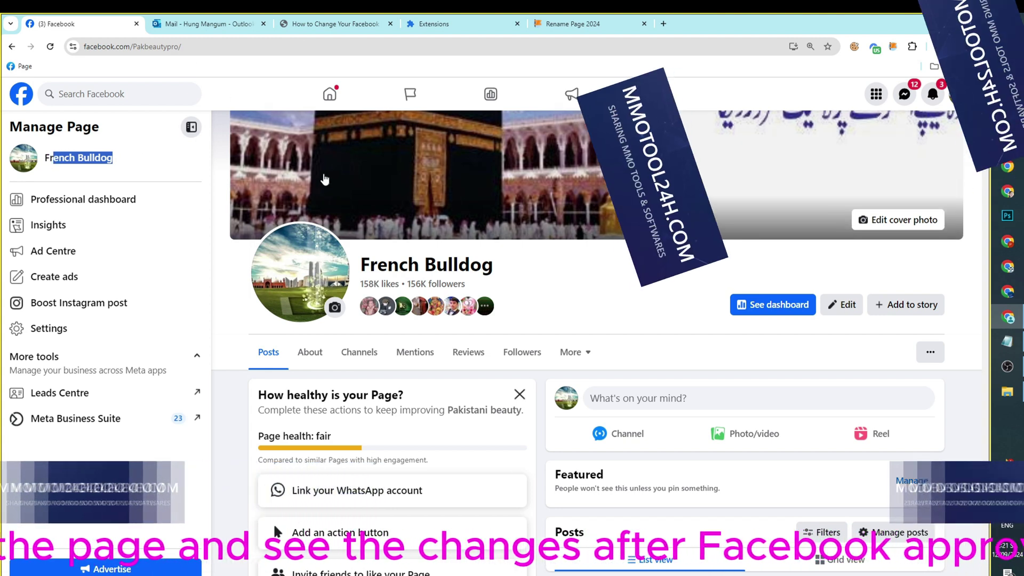
{"action": "left_click_drag", "start_coordinate": [498, 265], "coordinate": [355, 250]}
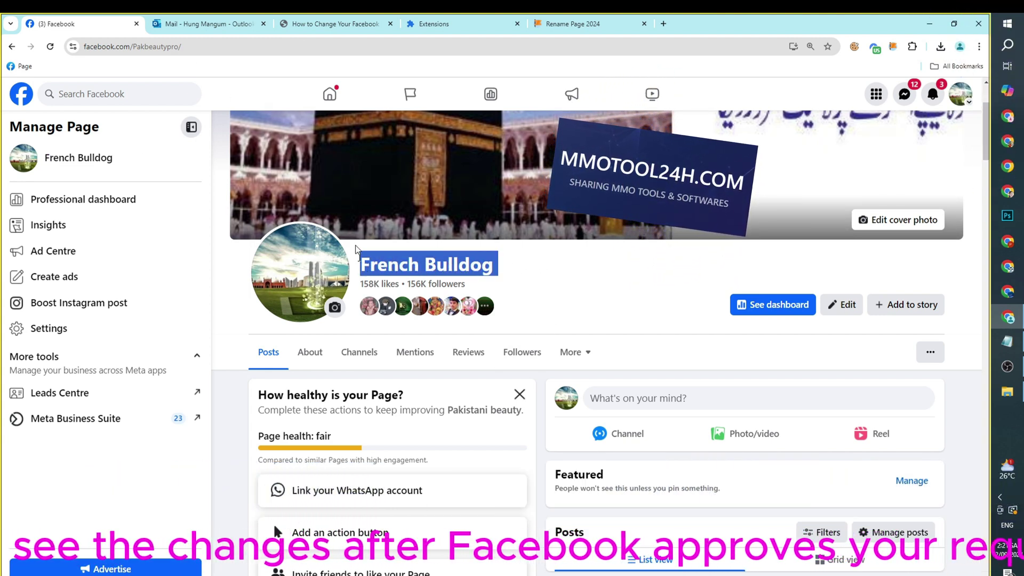
{"action": "left_click", "coordinate": [572, 300]}
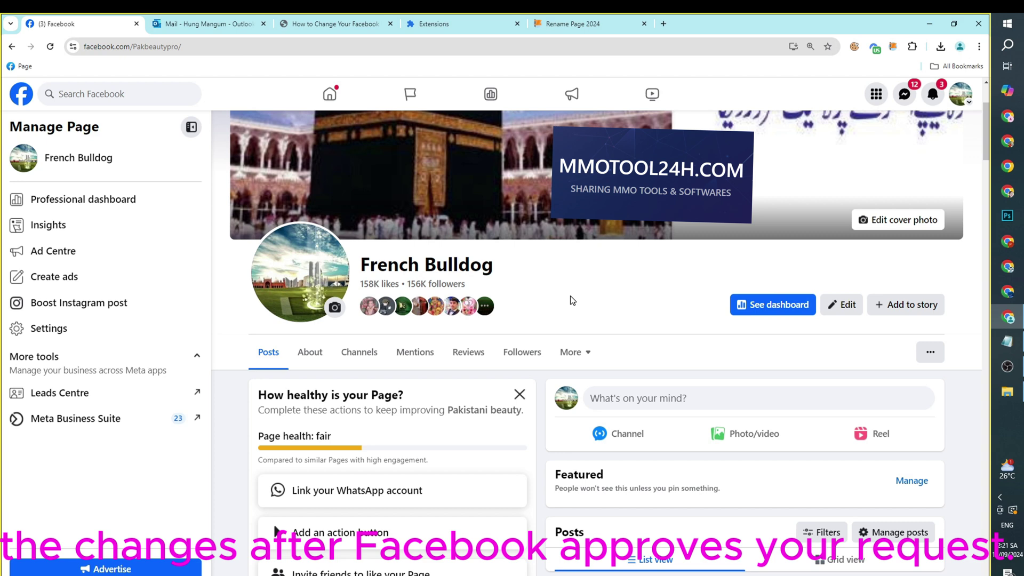
{"action": "scroll", "coordinate": [572, 300], "scroll_direction": "down", "scroll_amount": 5}
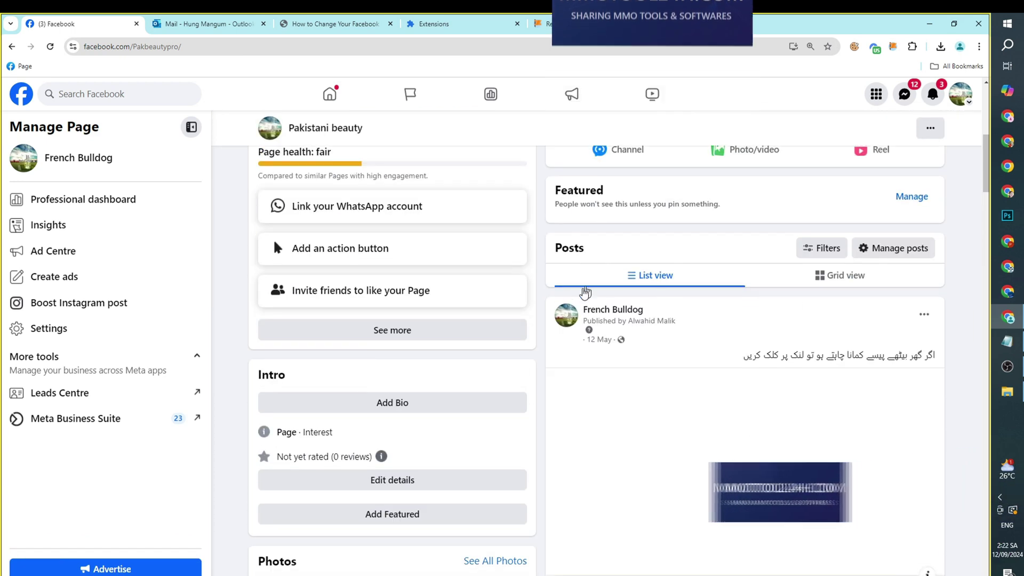
{"action": "scroll", "coordinate": [556, 290], "scroll_direction": "down", "scroll_amount": 5}
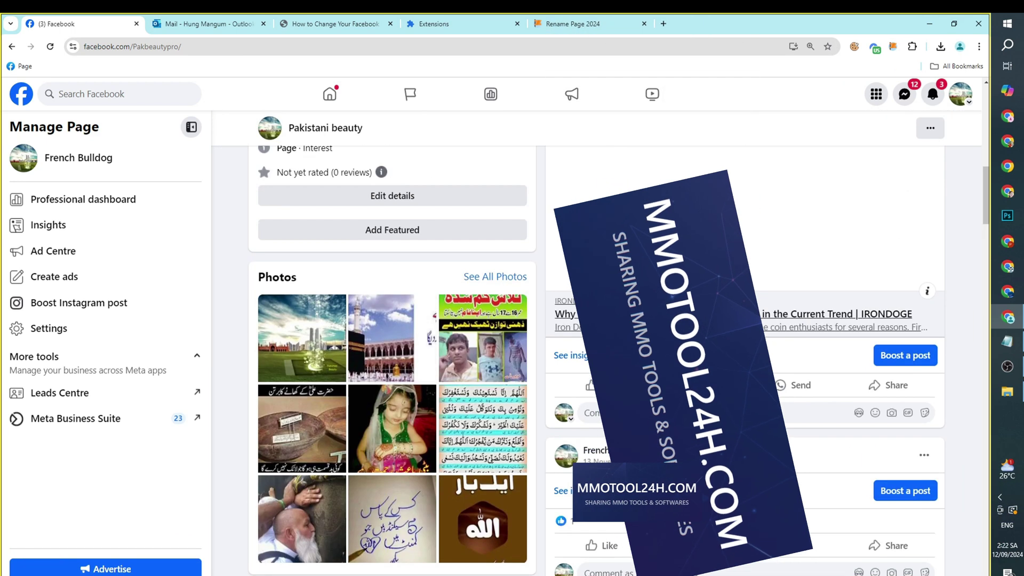
{"action": "scroll", "coordinate": [587, 320], "scroll_direction": "down", "scroll_amount": 5}
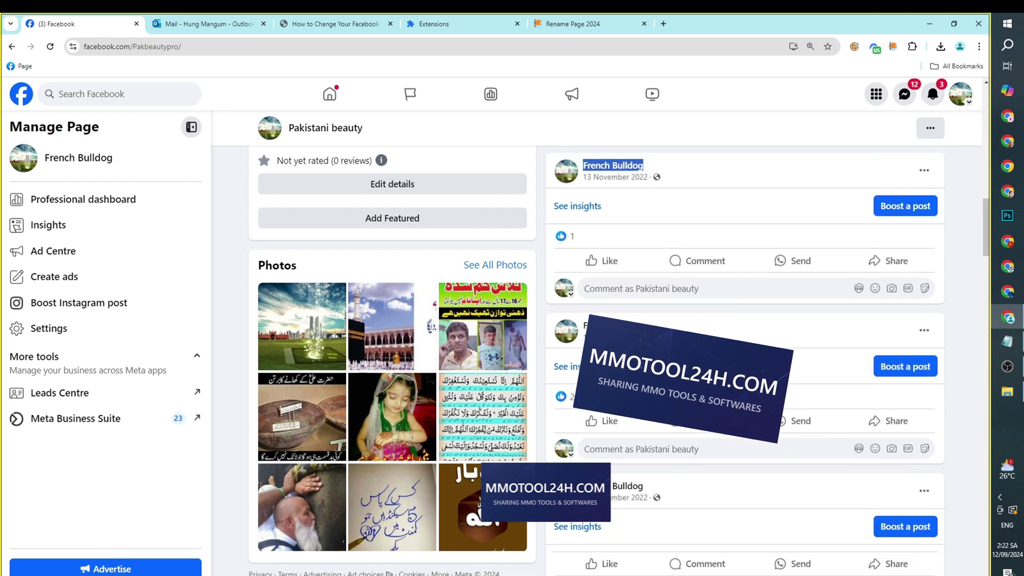
{"action": "scroll", "coordinate": [696, 326], "scroll_direction": "up", "scroll_amount": 15}
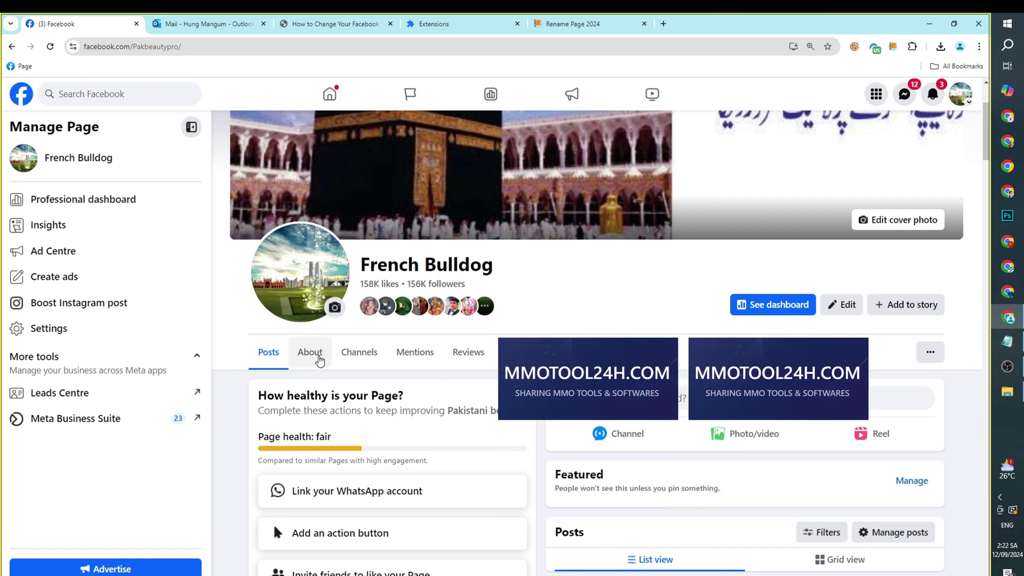
- Check the French Bulldog name and Page ID under About, then return to Rename Page 2024
{"action": "left_click", "coordinate": [319, 359]}
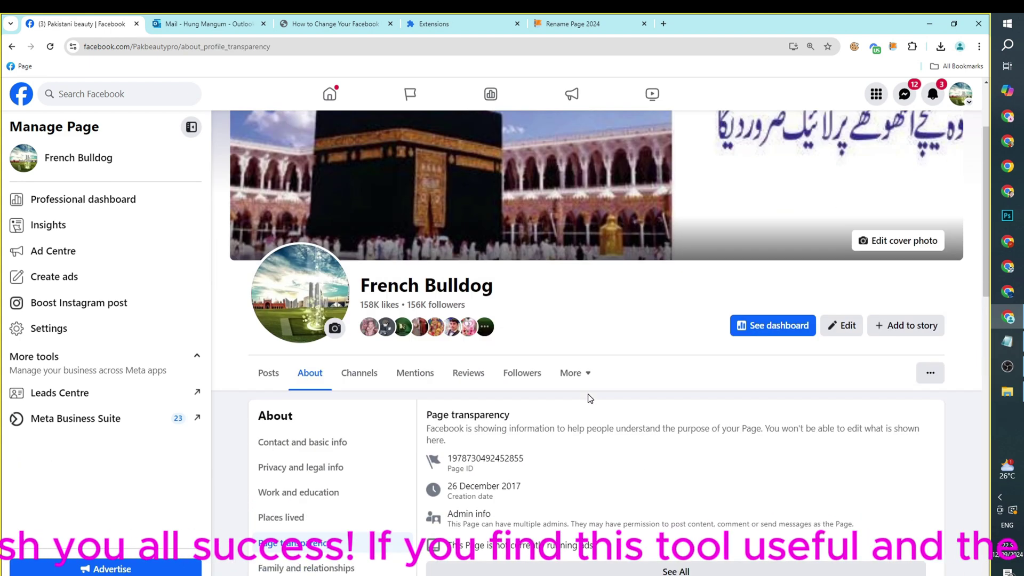
{"action": "left_click_drag", "start_coordinate": [113, 159], "coordinate": [62, 160]}
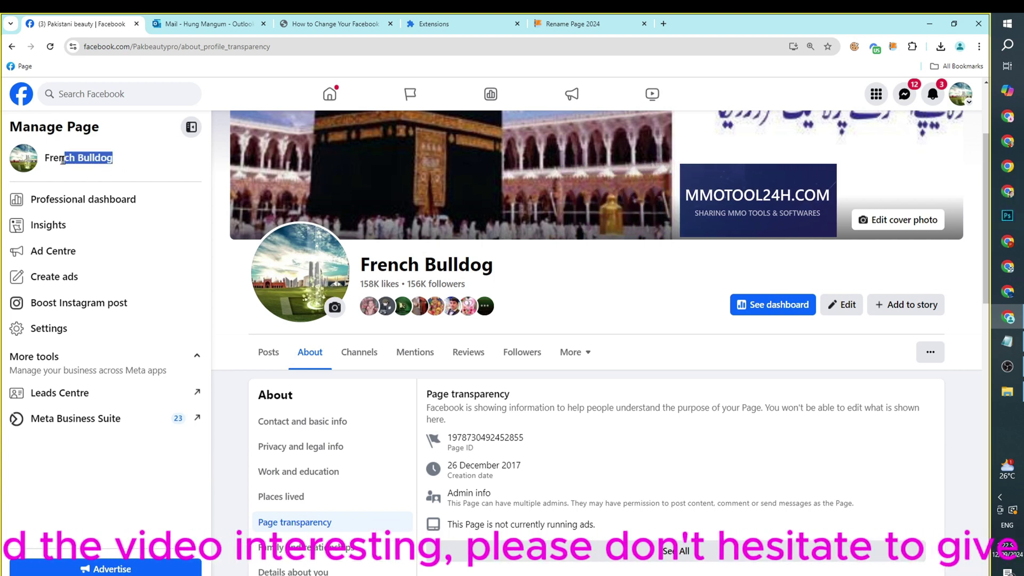
{"action": "left_click_drag", "start_coordinate": [496, 265], "coordinate": [369, 265]}
{"action": "scroll", "coordinate": [527, 286], "scroll_direction": "down", "scroll_amount": 2}
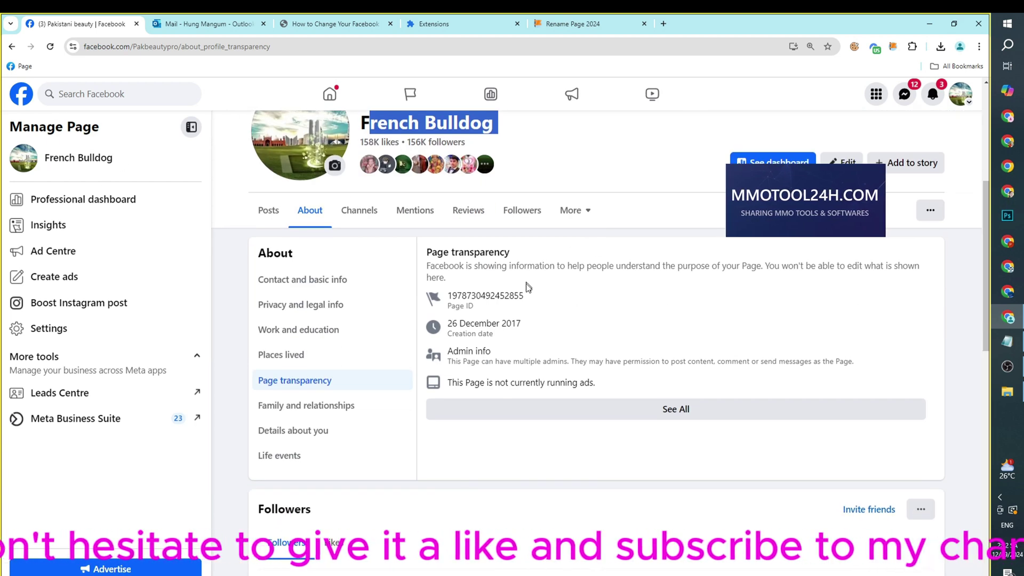
{"action": "left_click_drag", "start_coordinate": [528, 296], "coordinate": [452, 296]}
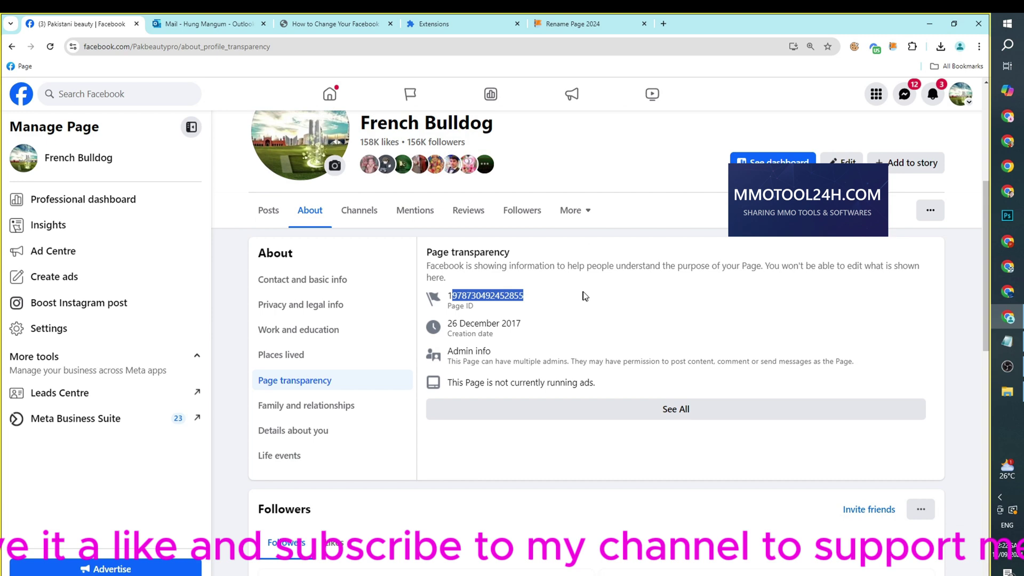
{"action": "scroll", "coordinate": [578, 292], "scroll_direction": "up", "scroll_amount": 3}
{"action": "left_click", "coordinate": [580, 22]}
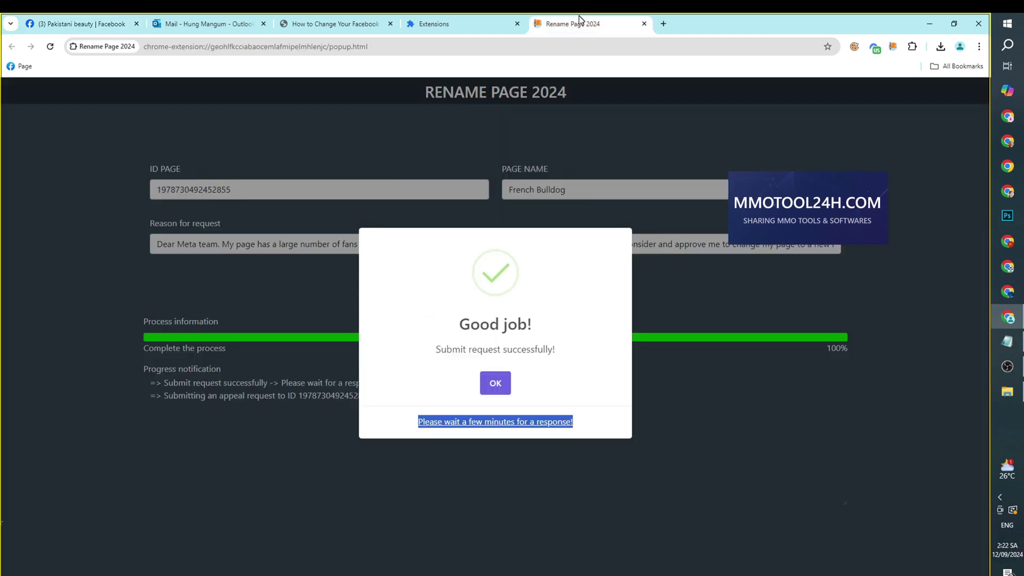